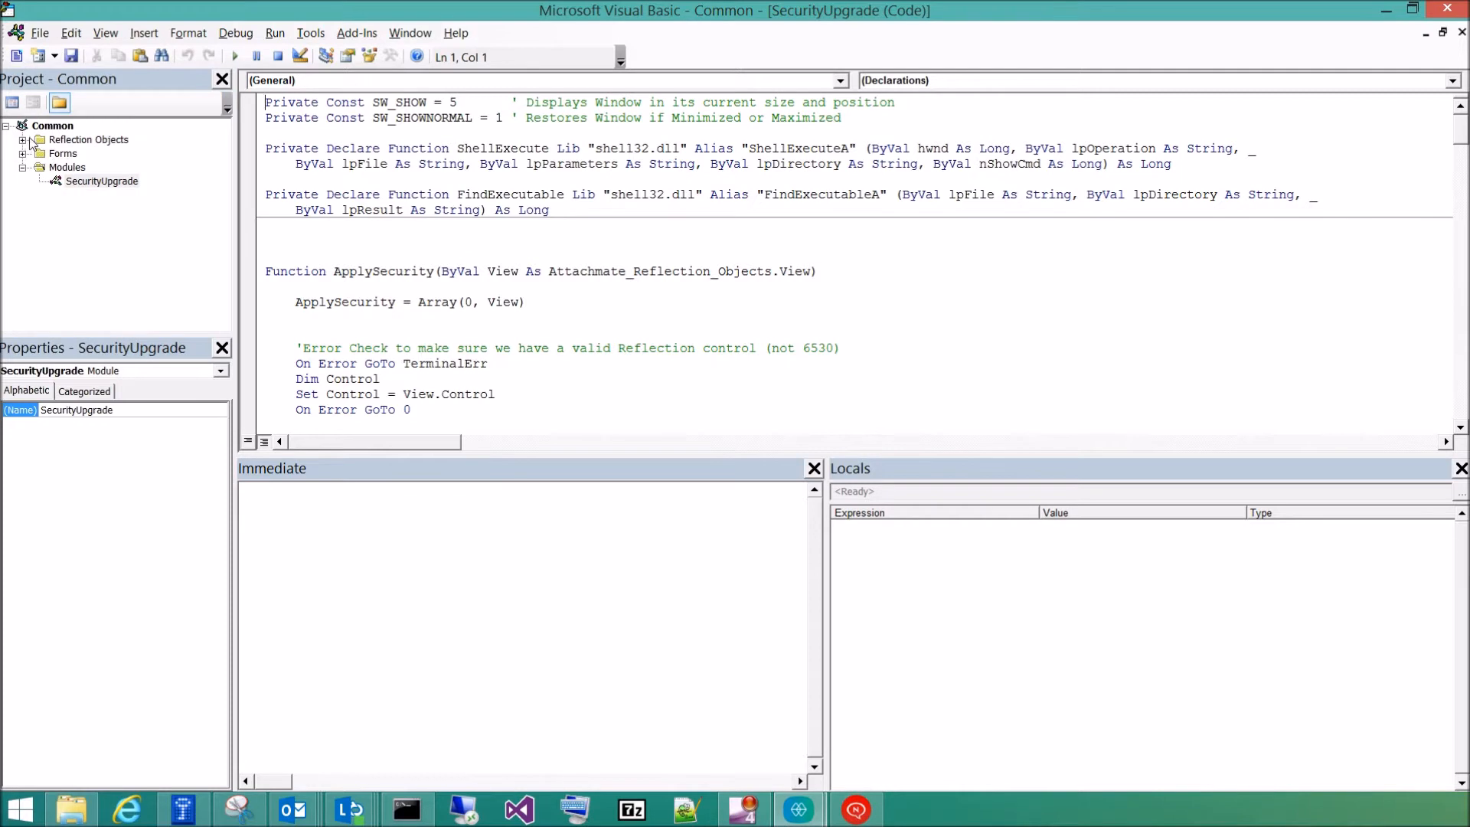
- Open the ThisFrame code and examine the Frame_ViewOpened handler and its call to ApplySecurity
{"action": "double_click", "coordinate": [84, 154]}
{"action": "left_click", "coordinate": [365, 241]}
{"action": "left_click_drag", "start_coordinate": [380, 242], "coordinate": [483, 242]}
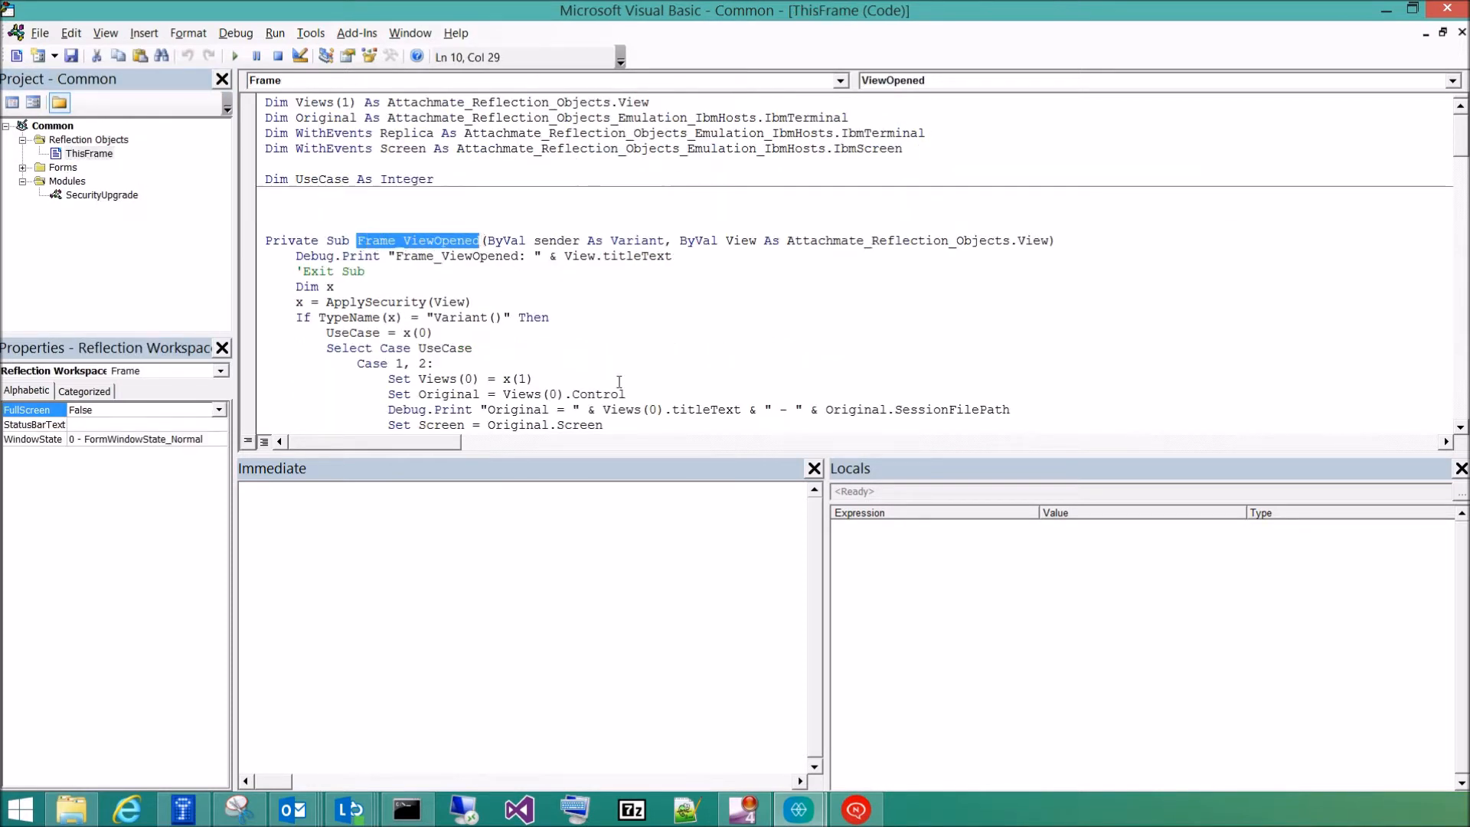
{"action": "left_click_drag", "start_coordinate": [327, 304], "coordinate": [424, 303]}
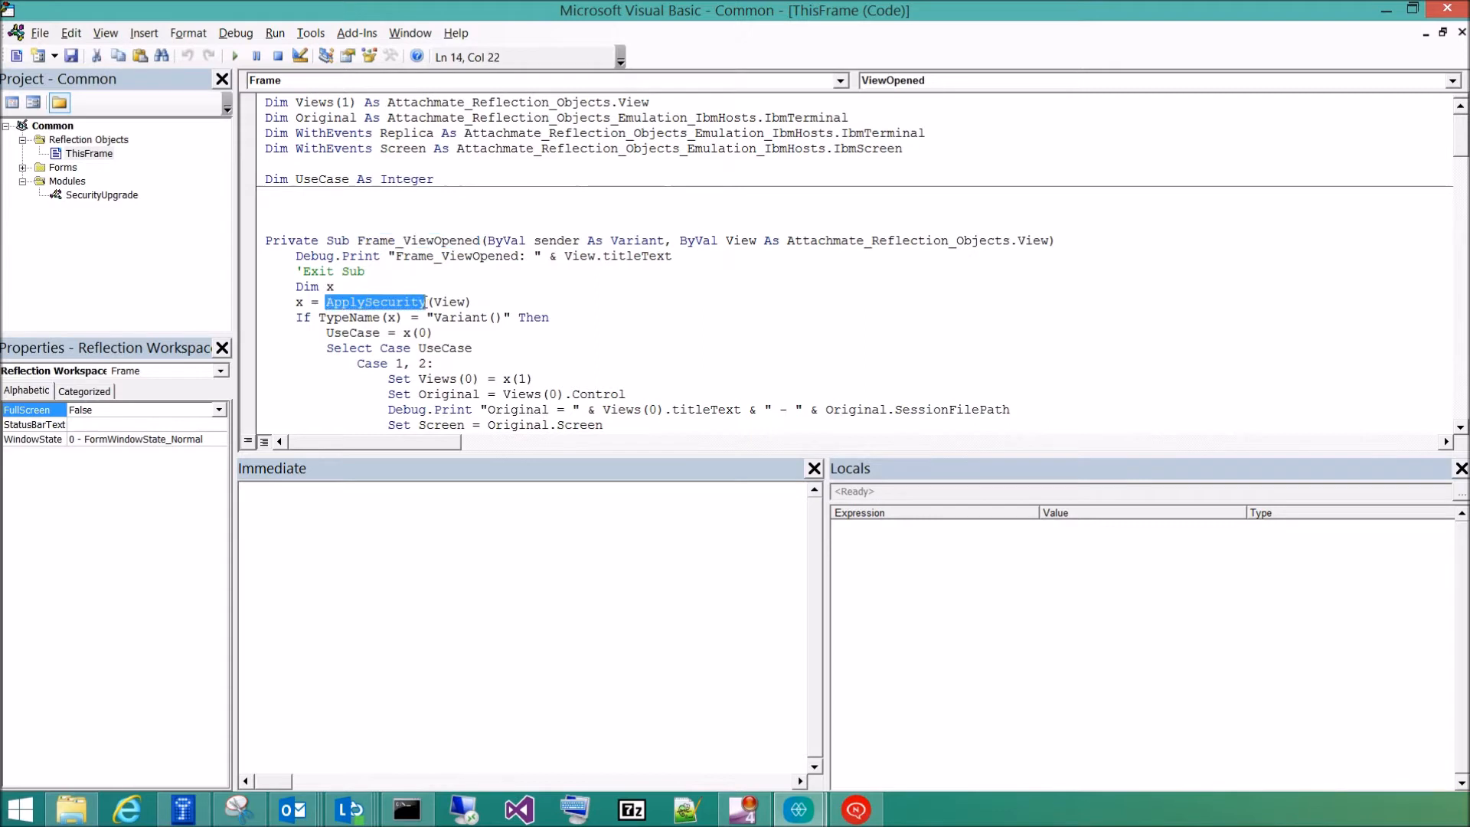
- View the SecurityUpgradeForm design and open the SecurityUpgrade module at its ApplySecurity function
{"action": "left_click", "coordinate": [23, 167]}
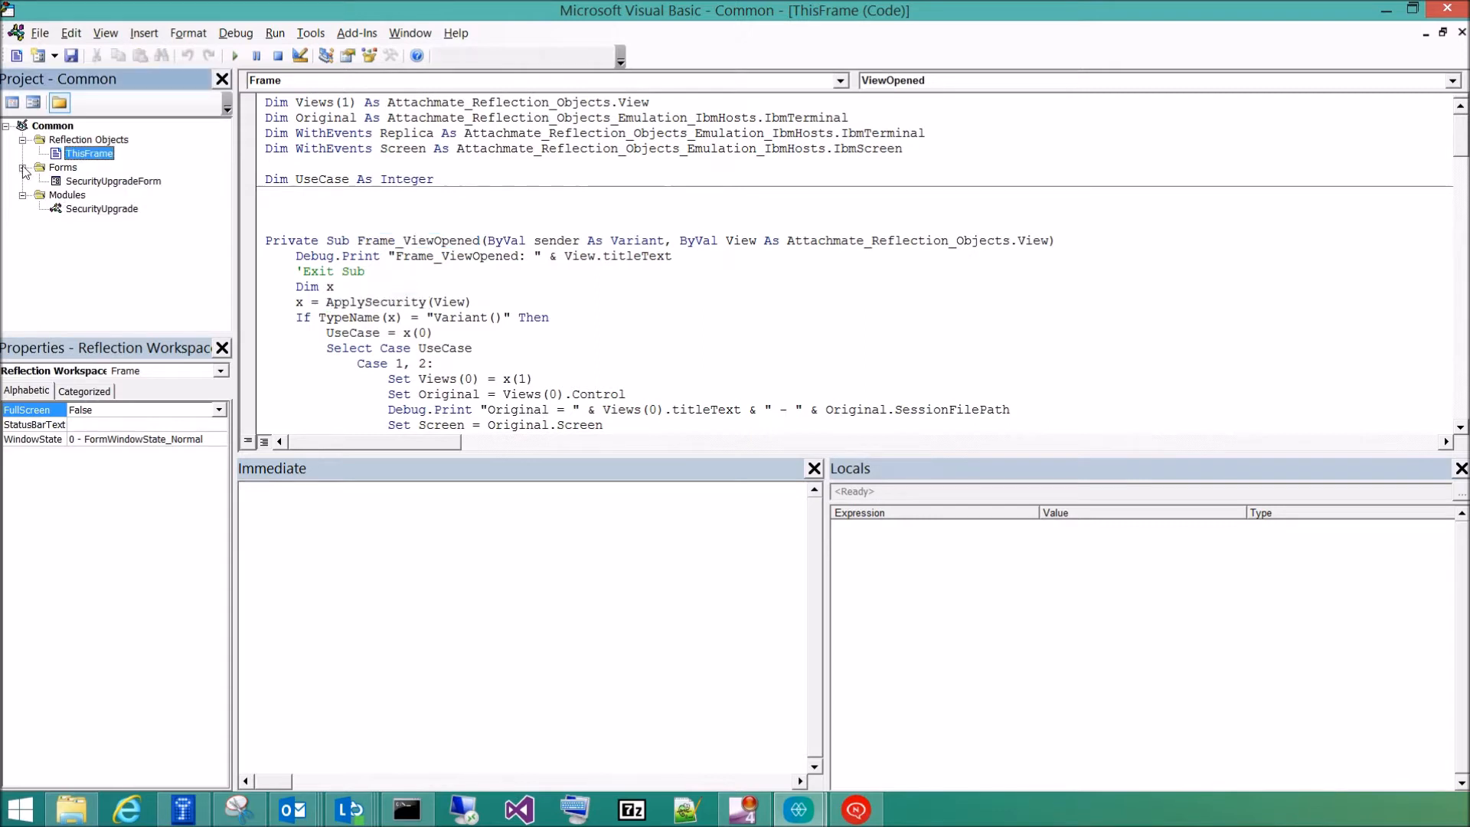
{"action": "double_click", "coordinate": [115, 182]}
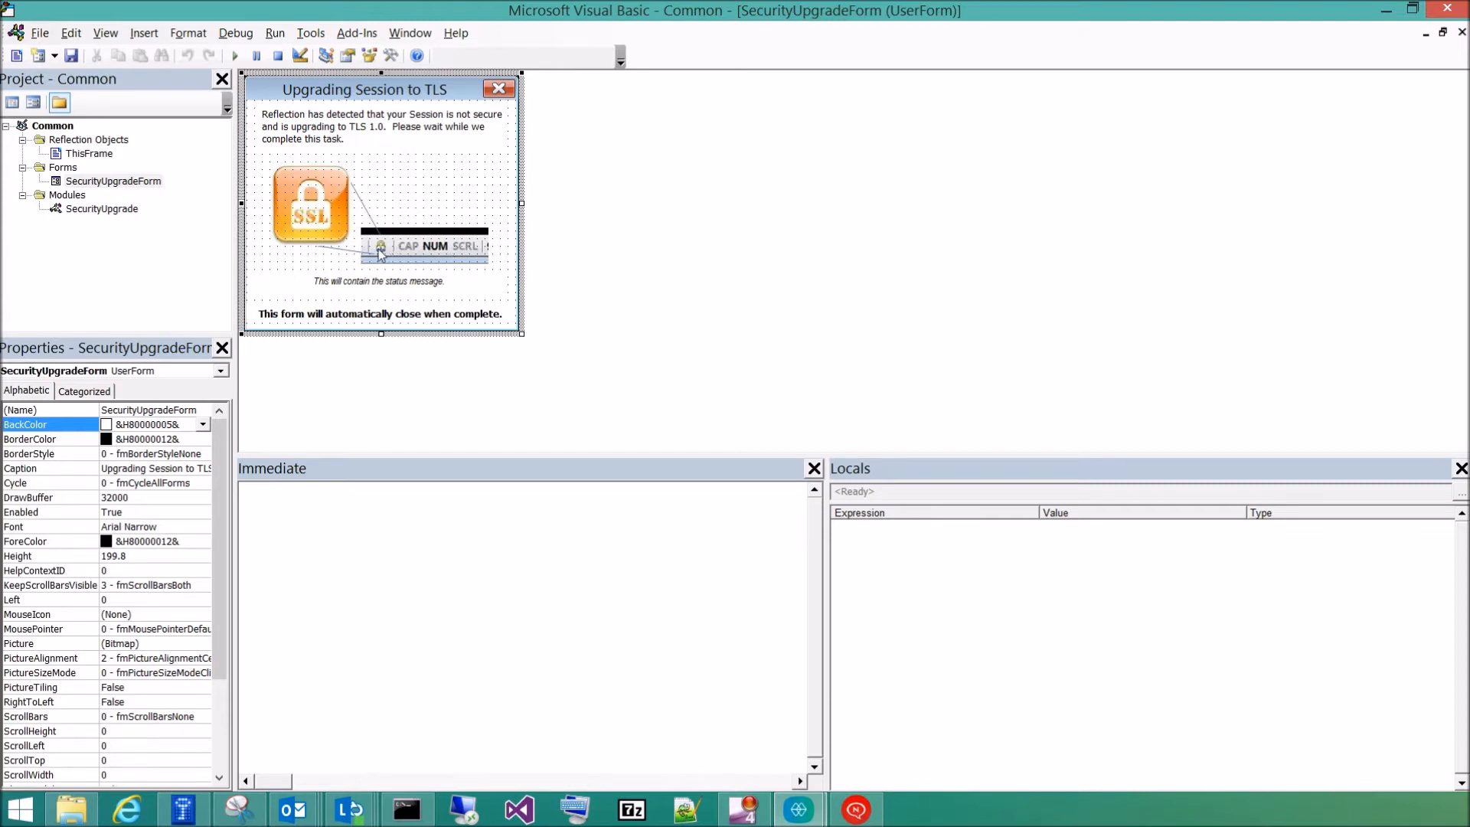
{"action": "double_click", "coordinate": [99, 209]}
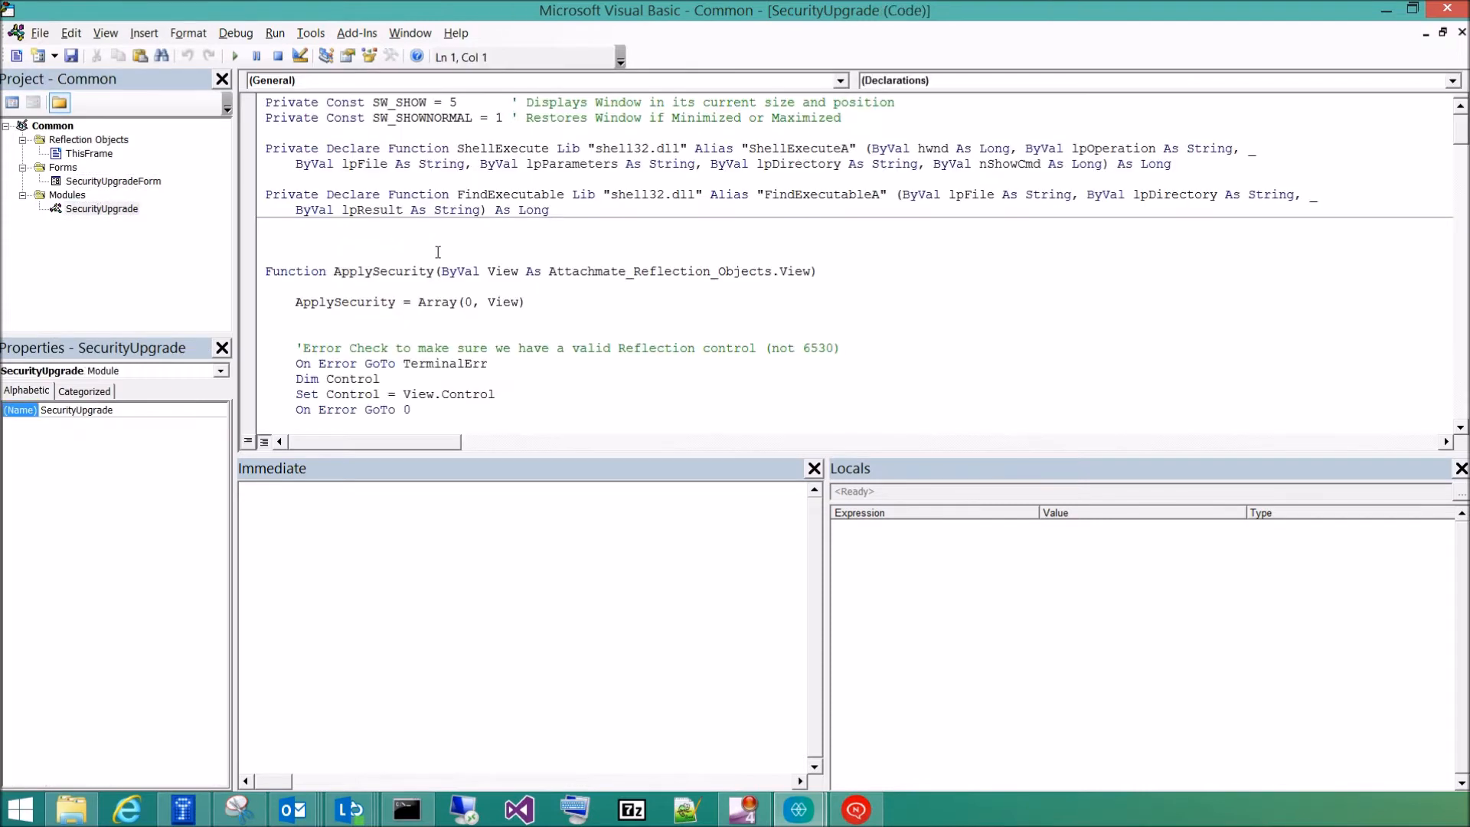
{"action": "left_click_drag", "start_coordinate": [334, 271], "coordinate": [433, 272]}
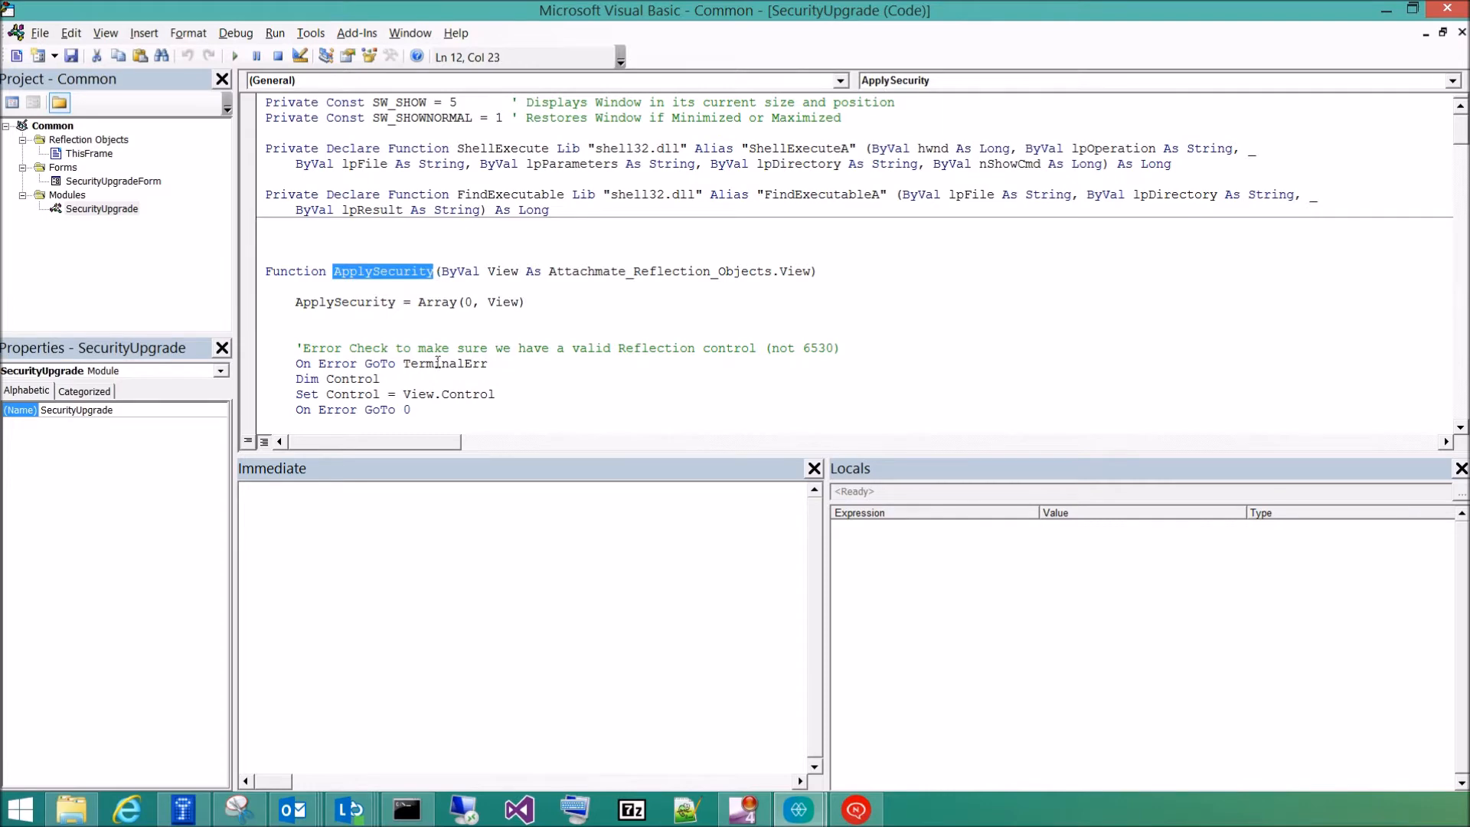
- Examine the IbmTerminal type check and the EnableTelnetEncryption condition in the ApplySecurity function
{"action": "scroll", "coordinate": [439, 390], "scroll_direction": "down", "scroll_amount": 3}
{"action": "scroll", "coordinate": [439, 390], "scroll_direction": "down", "scroll_amount": 4}
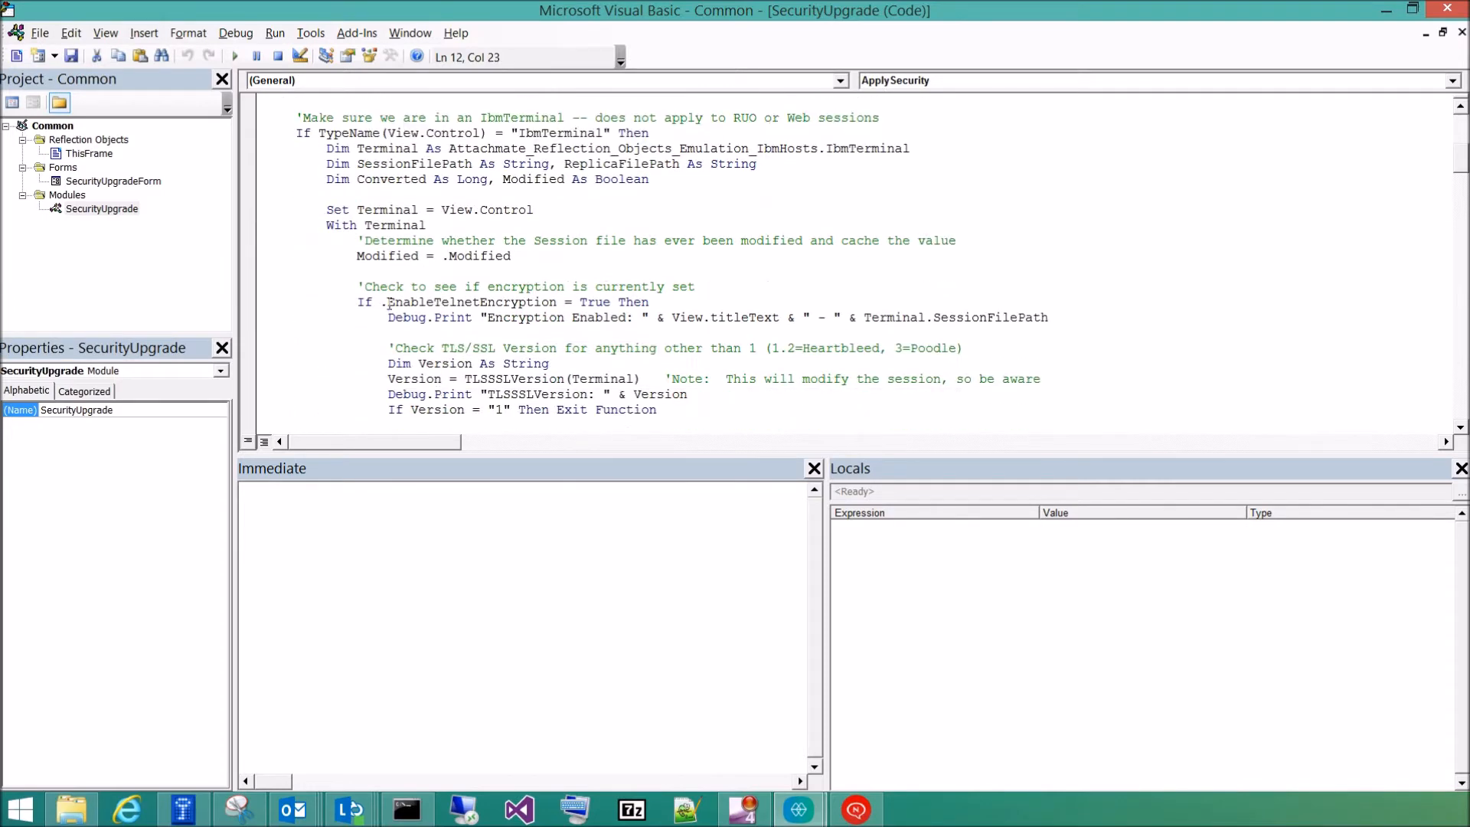
{"action": "left_click_drag", "start_coordinate": [513, 134], "coordinate": [612, 135]}
{"action": "left_click_drag", "start_coordinate": [381, 304], "coordinate": [611, 304]}
{"action": "scroll", "coordinate": [506, 266], "scroll_direction": "down", "scroll_amount": 3}
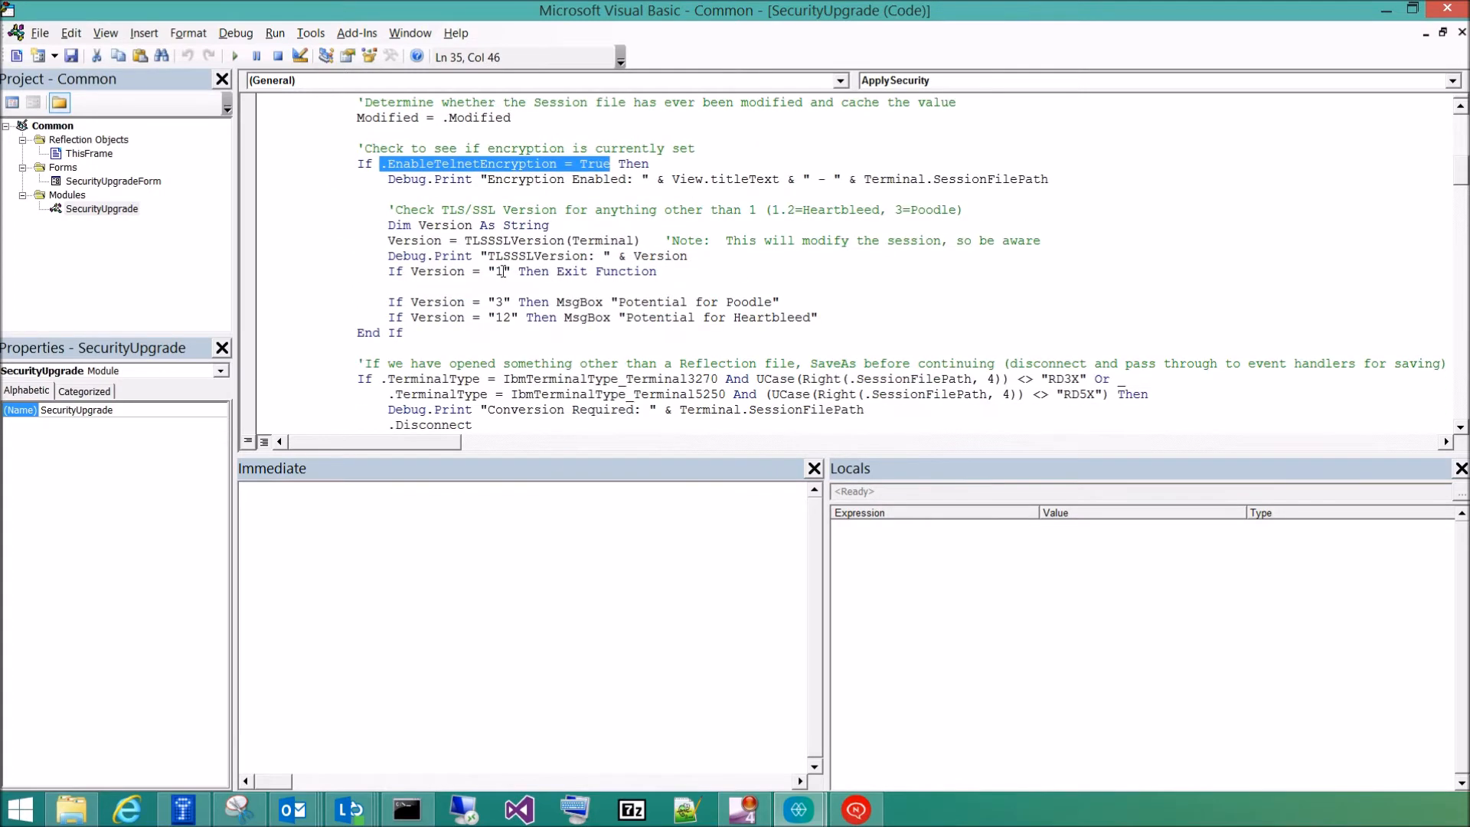
- Examine the TLSSSLVersion check, its exit condition for version "1", and the remaining code of ApplySecurity
{"action": "left_click_drag", "start_coordinate": [465, 229], "coordinate": [572, 242]}
{"action": "left_click_drag", "start_coordinate": [634, 242], "coordinate": [466, 242]}
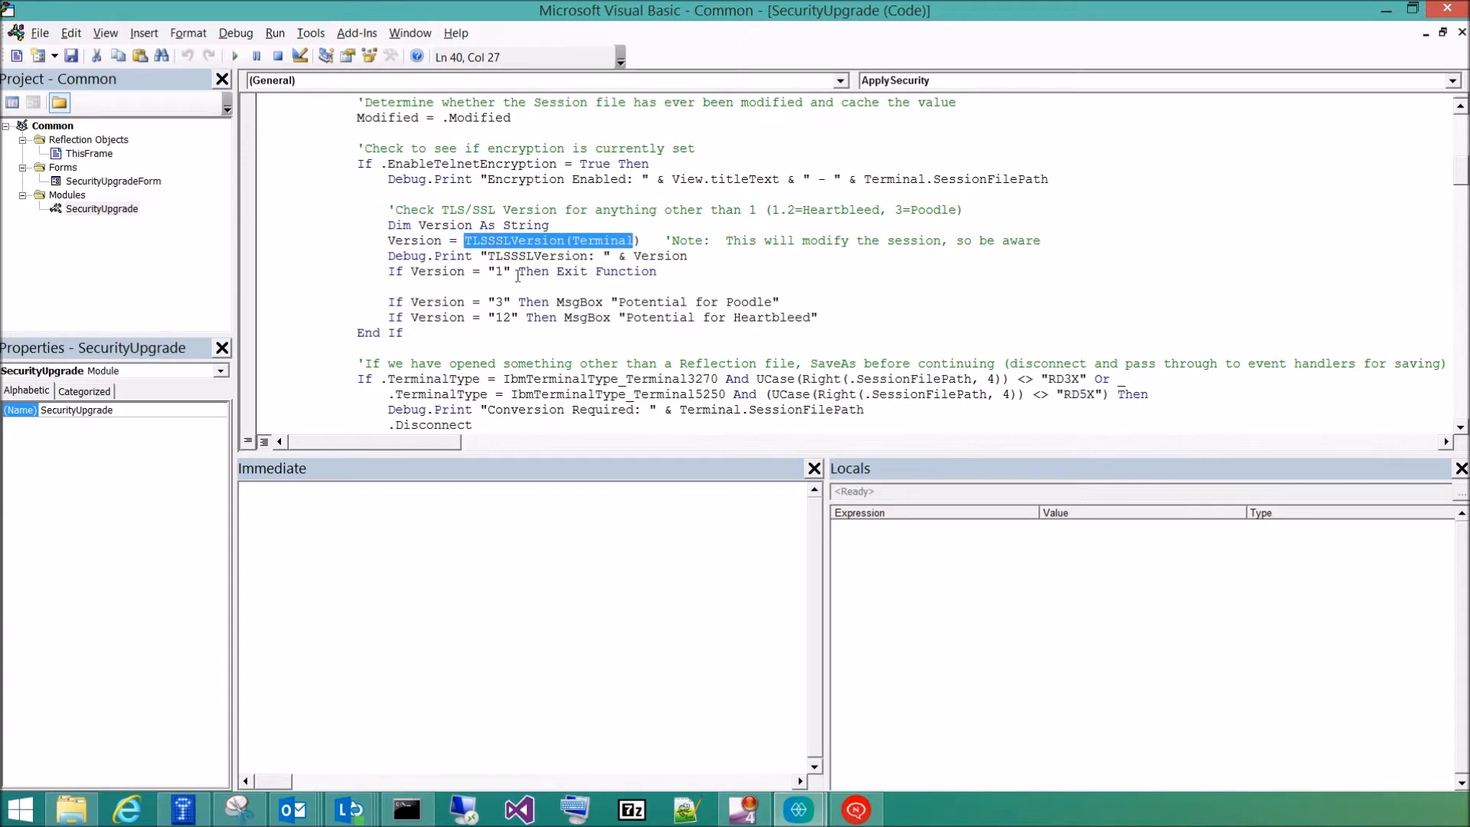
{"action": "left_click_drag", "start_coordinate": [488, 268], "coordinate": [510, 268]}
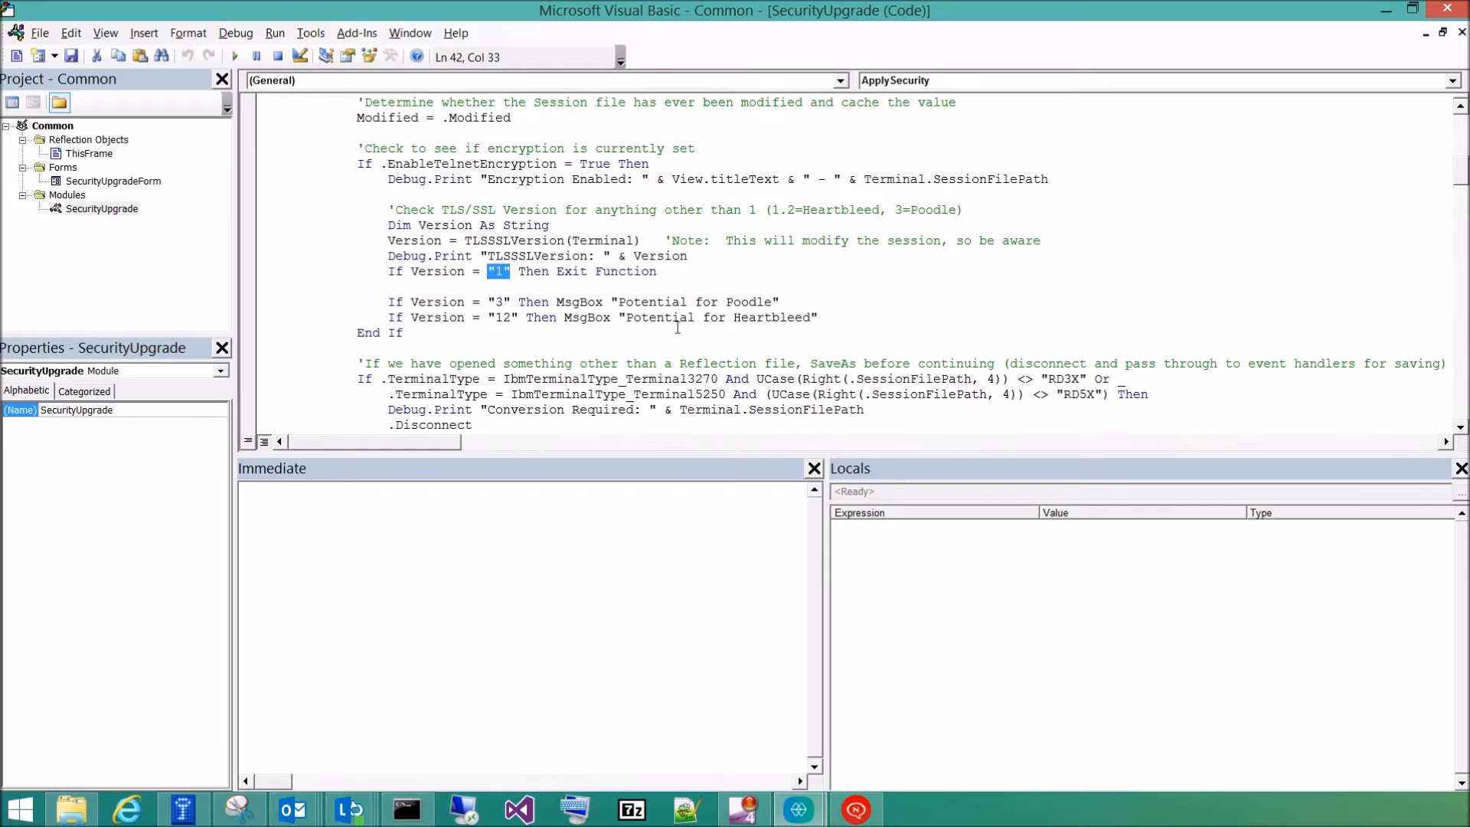
{"action": "left_click", "coordinate": [599, 271]}
{"action": "scroll", "coordinate": [454, 310], "scroll_direction": "down", "scroll_amount": 8}
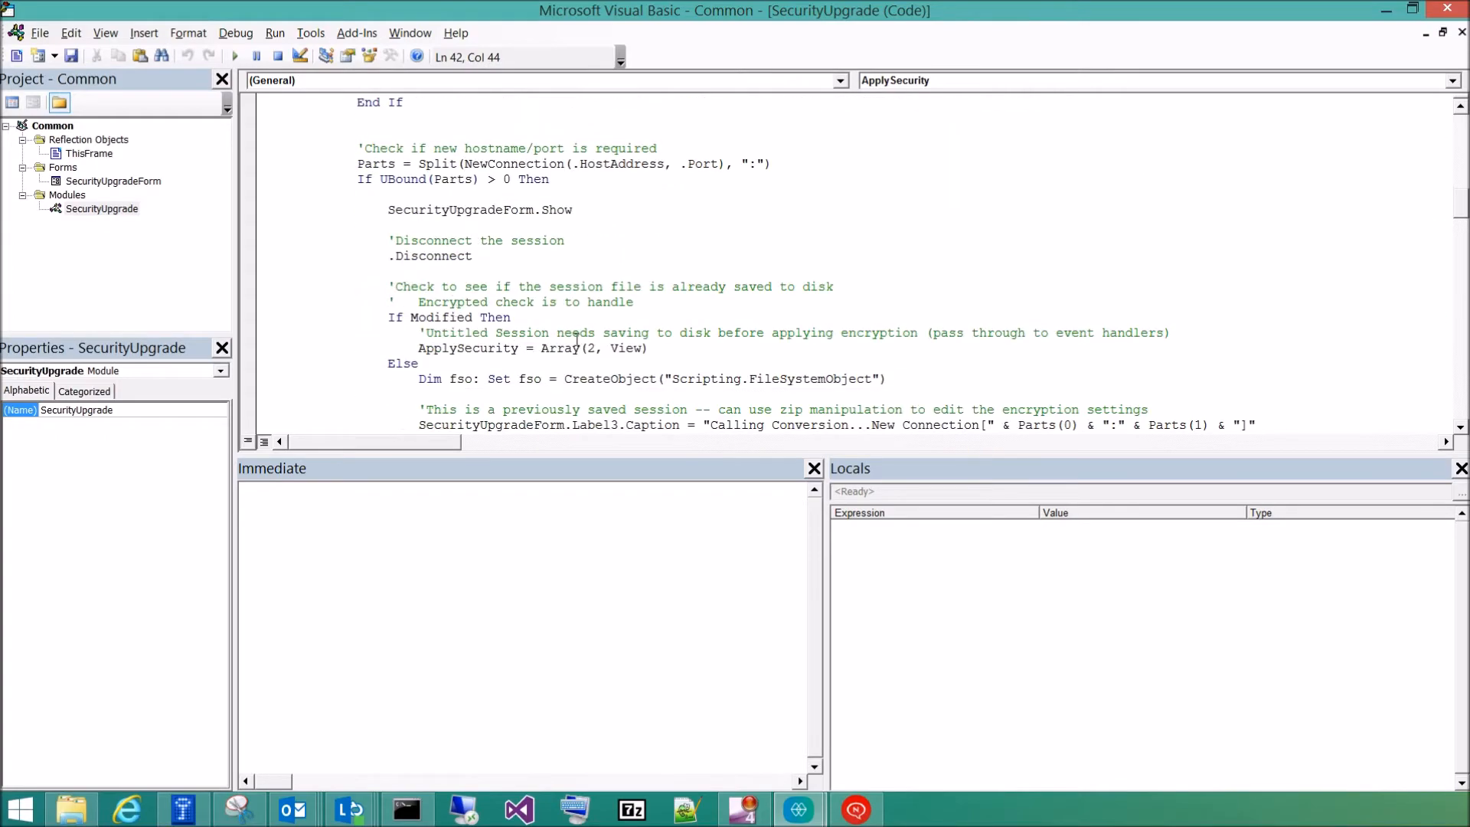
{"action": "scroll", "coordinate": [924, 253], "scroll_direction": "down", "scroll_amount": 5}
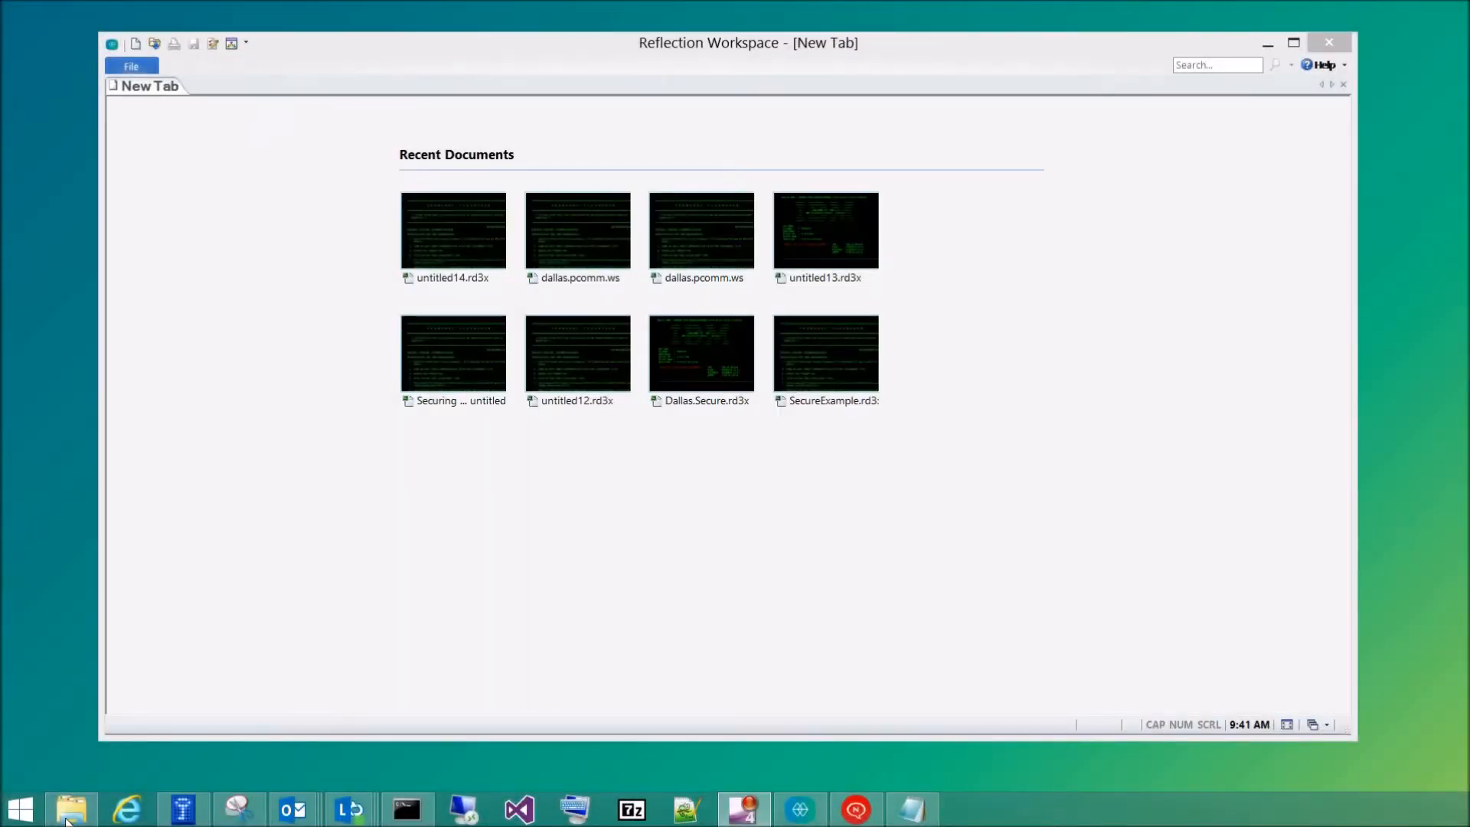
- Open SSLUpgrade.xml from the R2014_R1 folder, review its old hostname and new port mappings, and put the file and folder windows away
{"action": "left_click", "coordinate": [71, 810]}
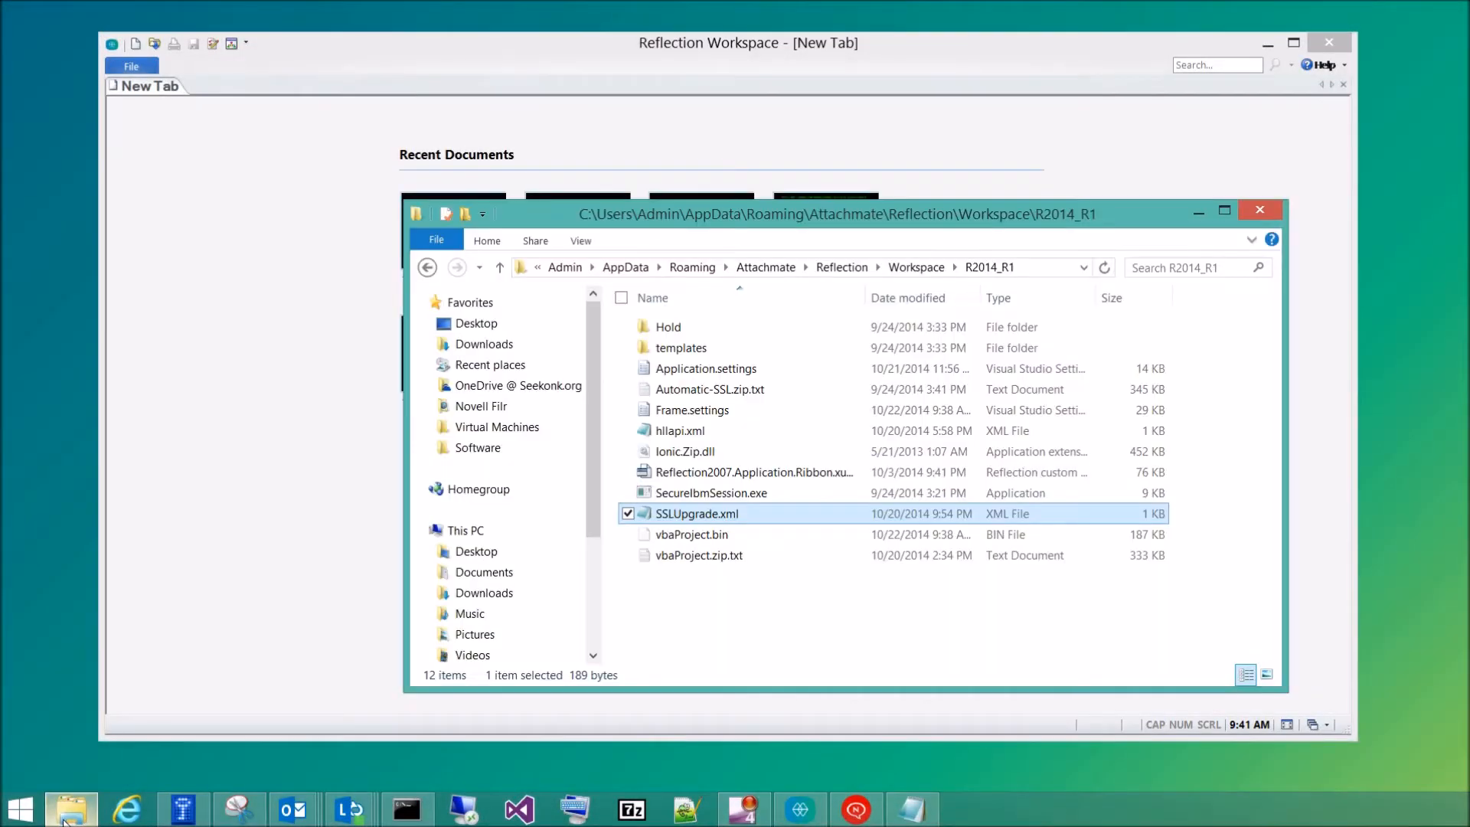
{"action": "double_click", "coordinate": [676, 514]}
{"action": "left_click_drag", "start_coordinate": [694, 258], "coordinate": [628, 167]}
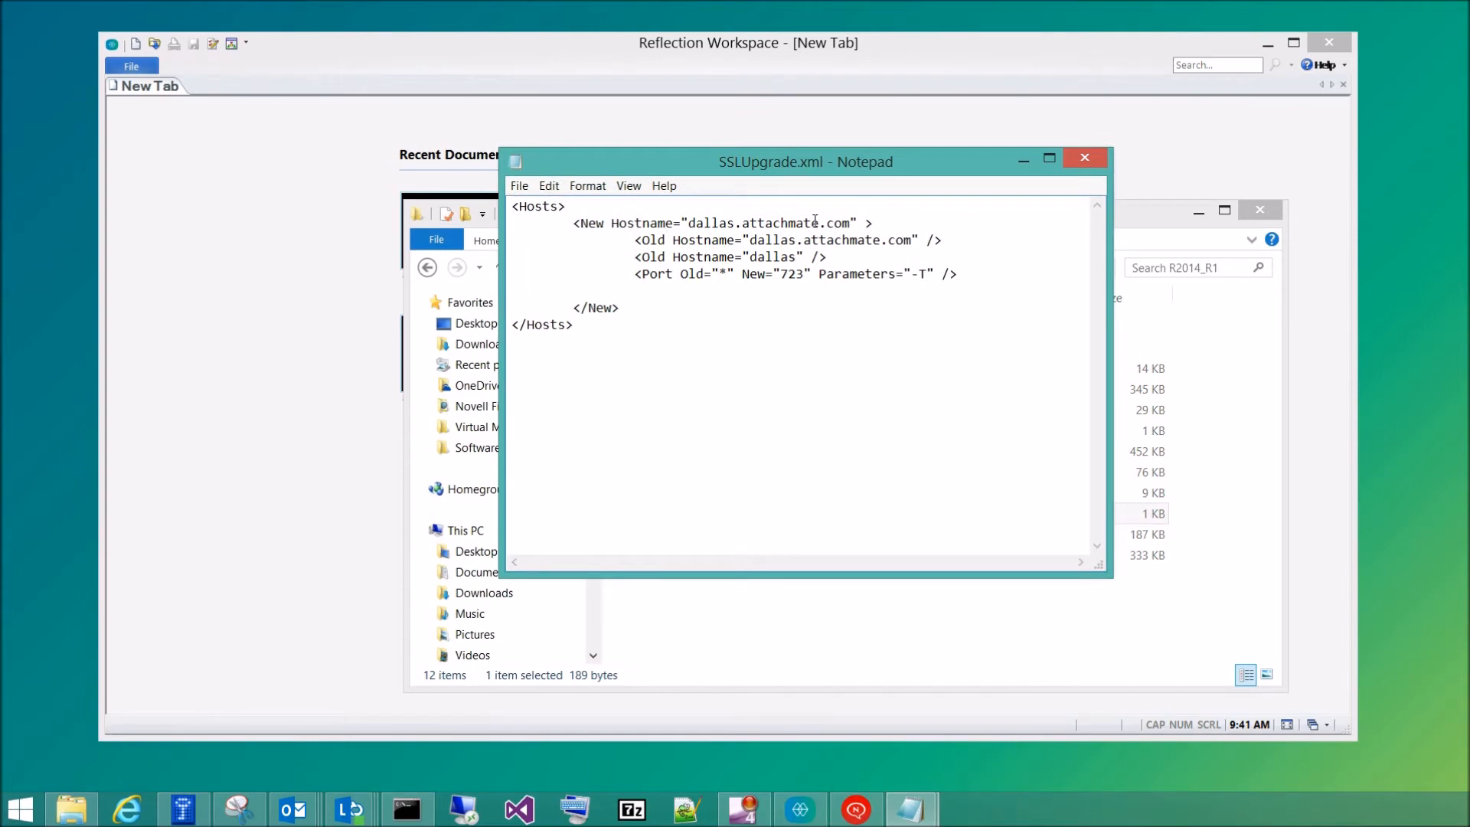
{"action": "left_click_drag", "start_coordinate": [751, 242], "coordinate": [902, 244]}
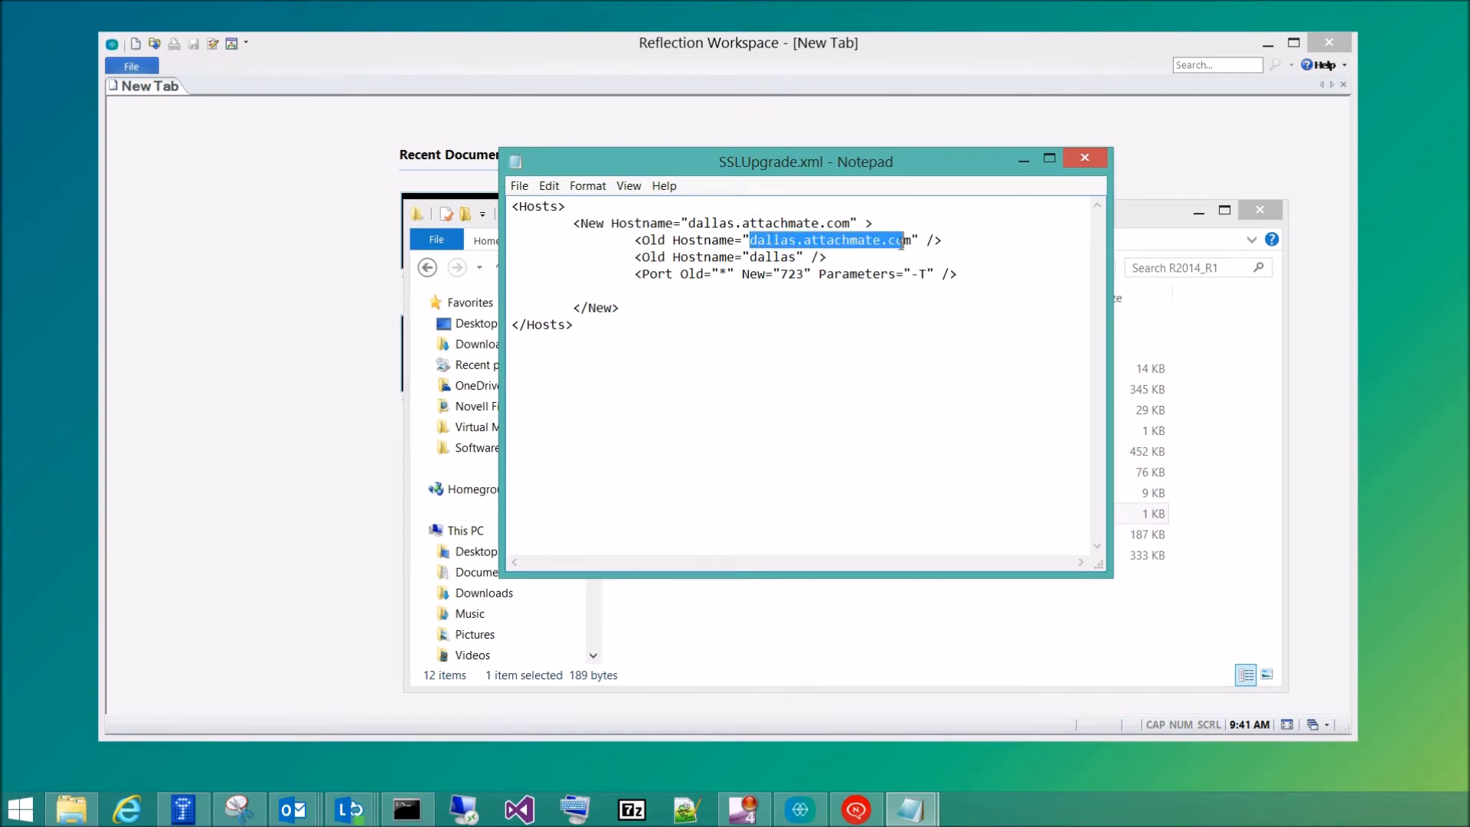
{"action": "left_click_drag", "start_coordinate": [758, 258], "coordinate": [798, 259]}
{"action": "left_click", "coordinate": [790, 275]}
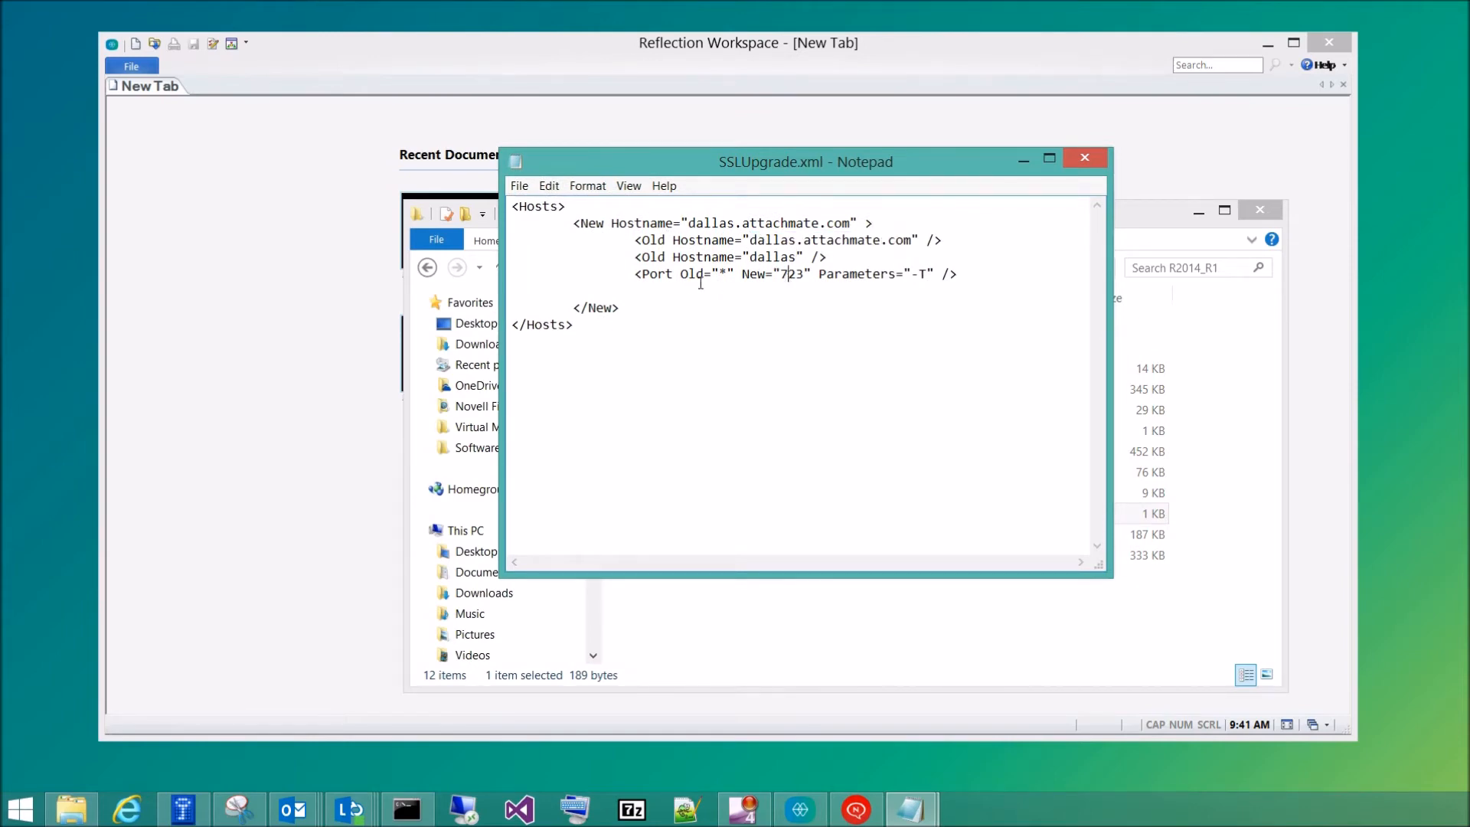
{"action": "left_click_drag", "start_coordinate": [781, 275], "coordinate": [804, 274]}
{"action": "left_click", "coordinate": [1085, 158]}
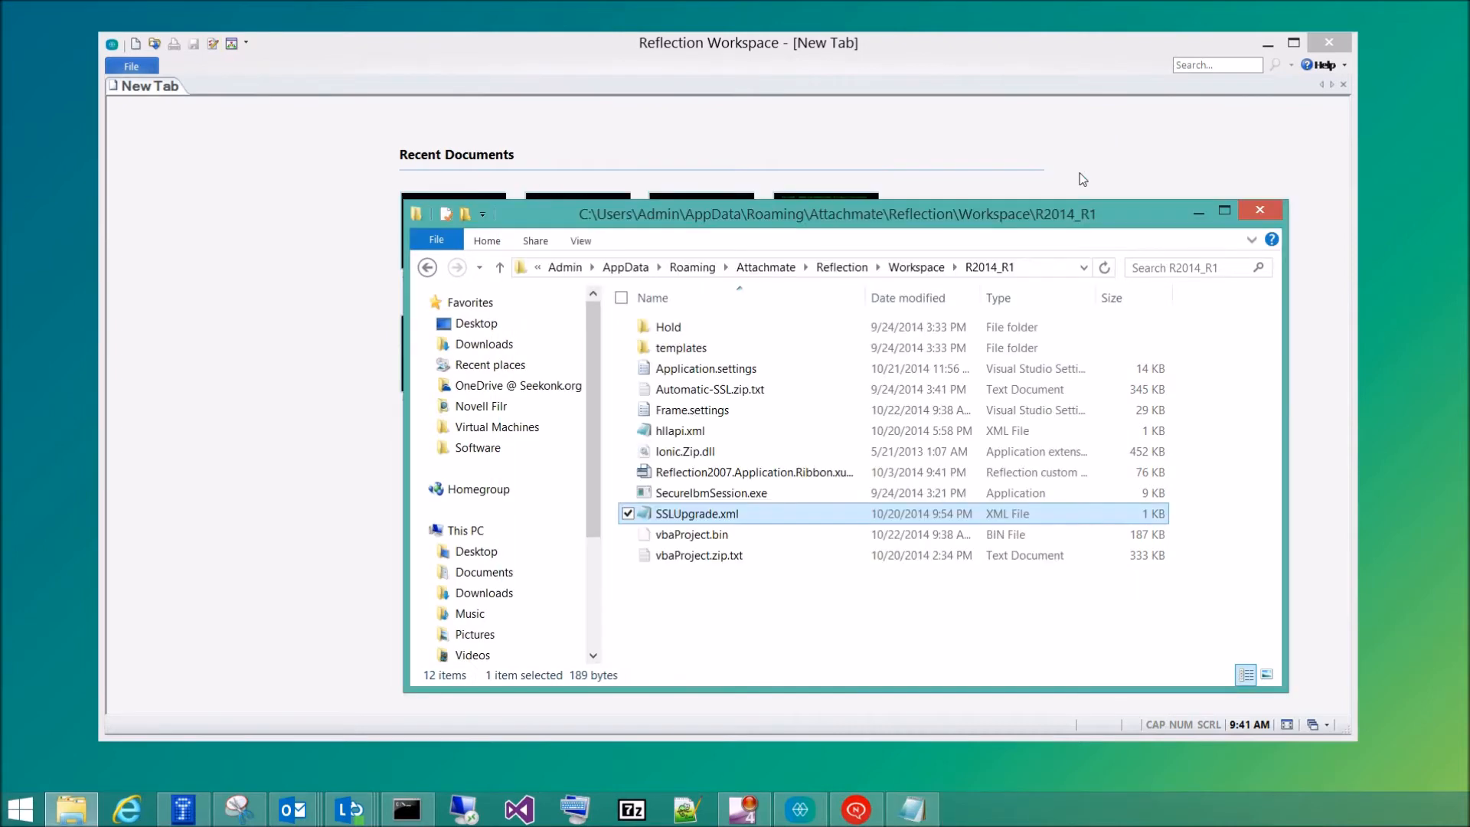
{"action": "left_click", "coordinate": [1199, 212]}
- Create a new 3270 terminal document with the host name dallas.attachmate.com
{"action": "left_click", "coordinate": [130, 67]}
{"action": "left_click", "coordinate": [145, 93]}
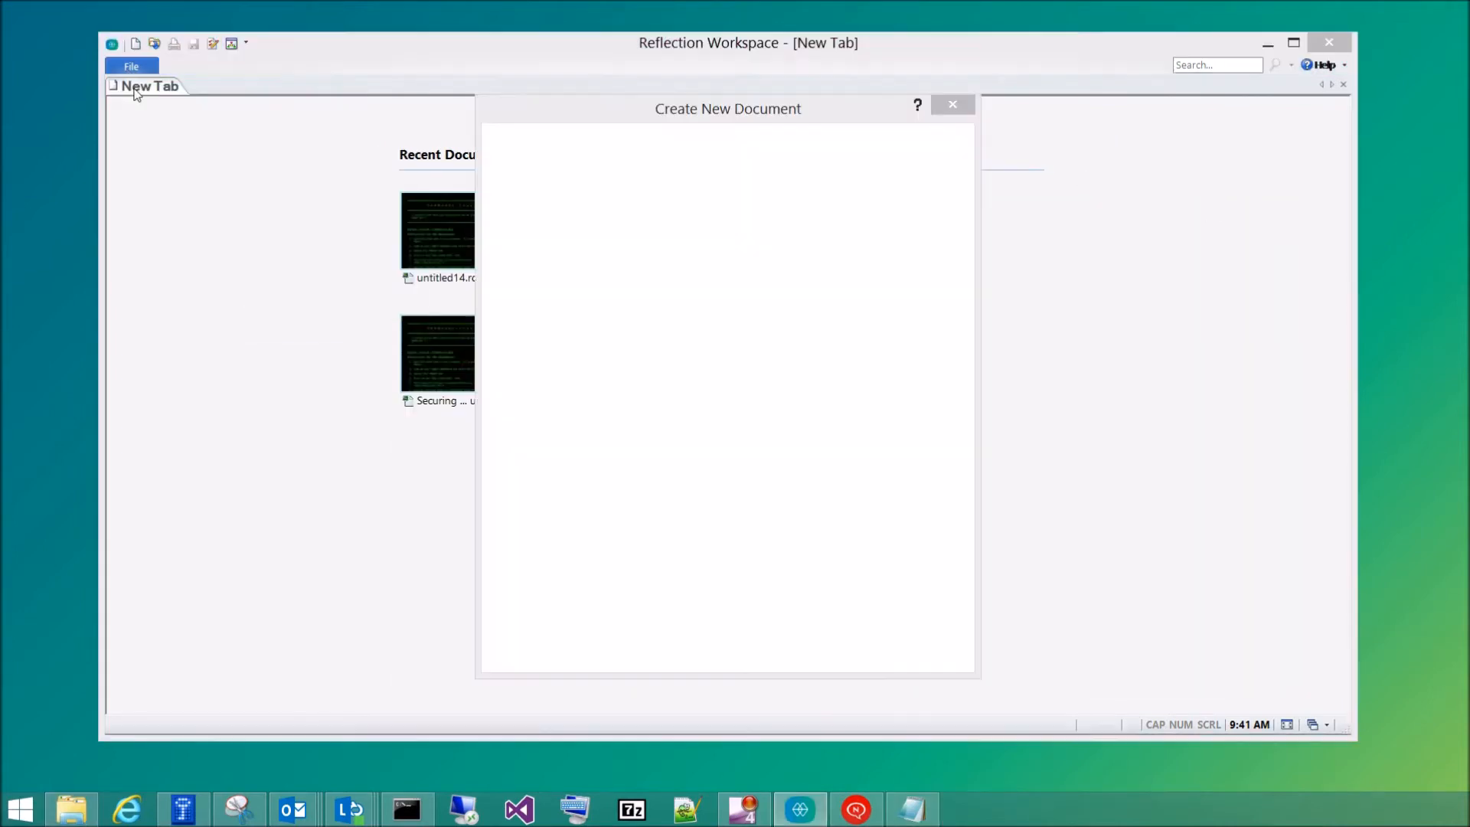
{"action": "left_click", "coordinate": [920, 650]}
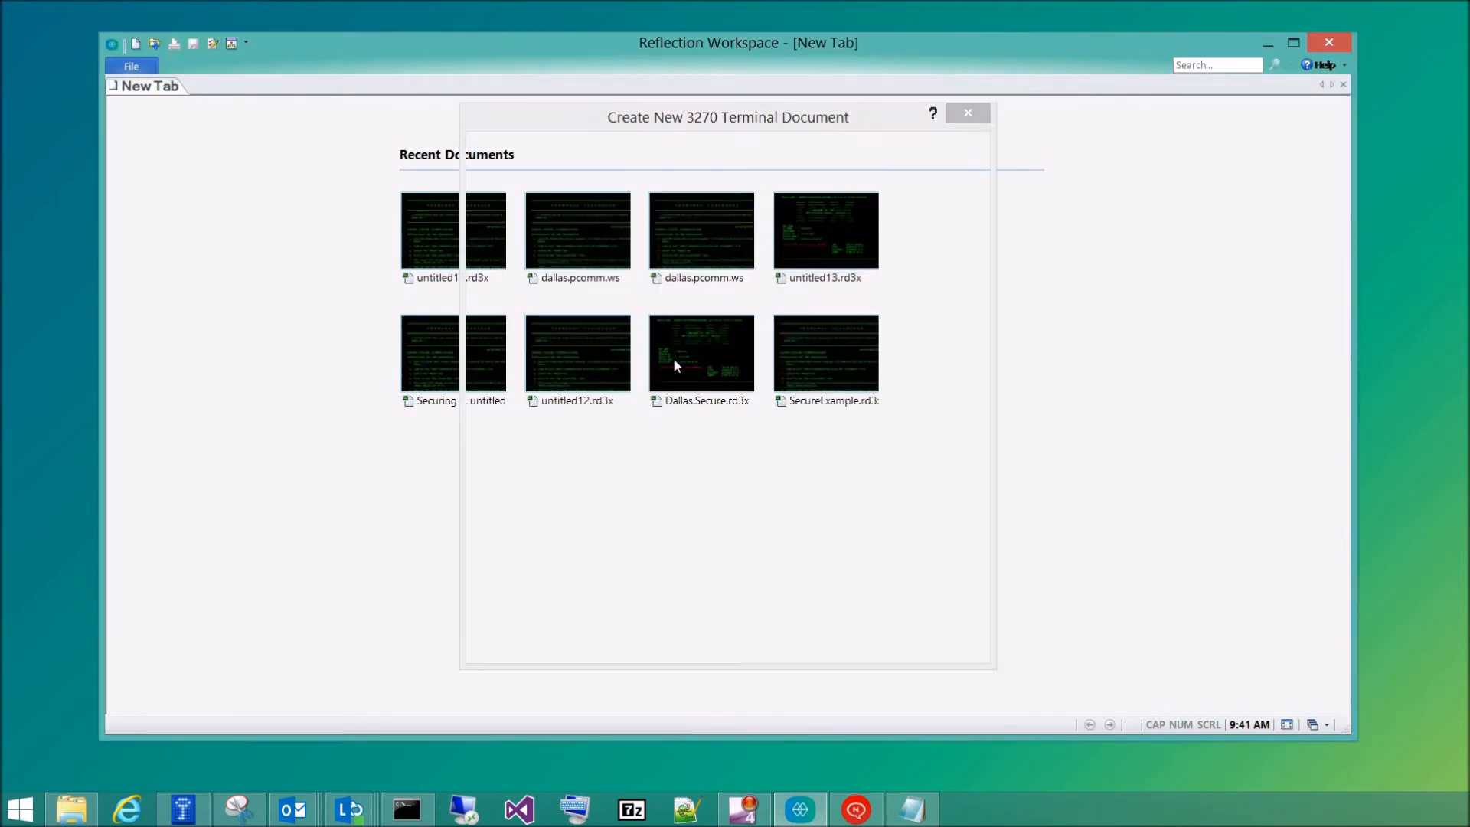
{"action": "type", "text": "dallas.attachmate.com"}
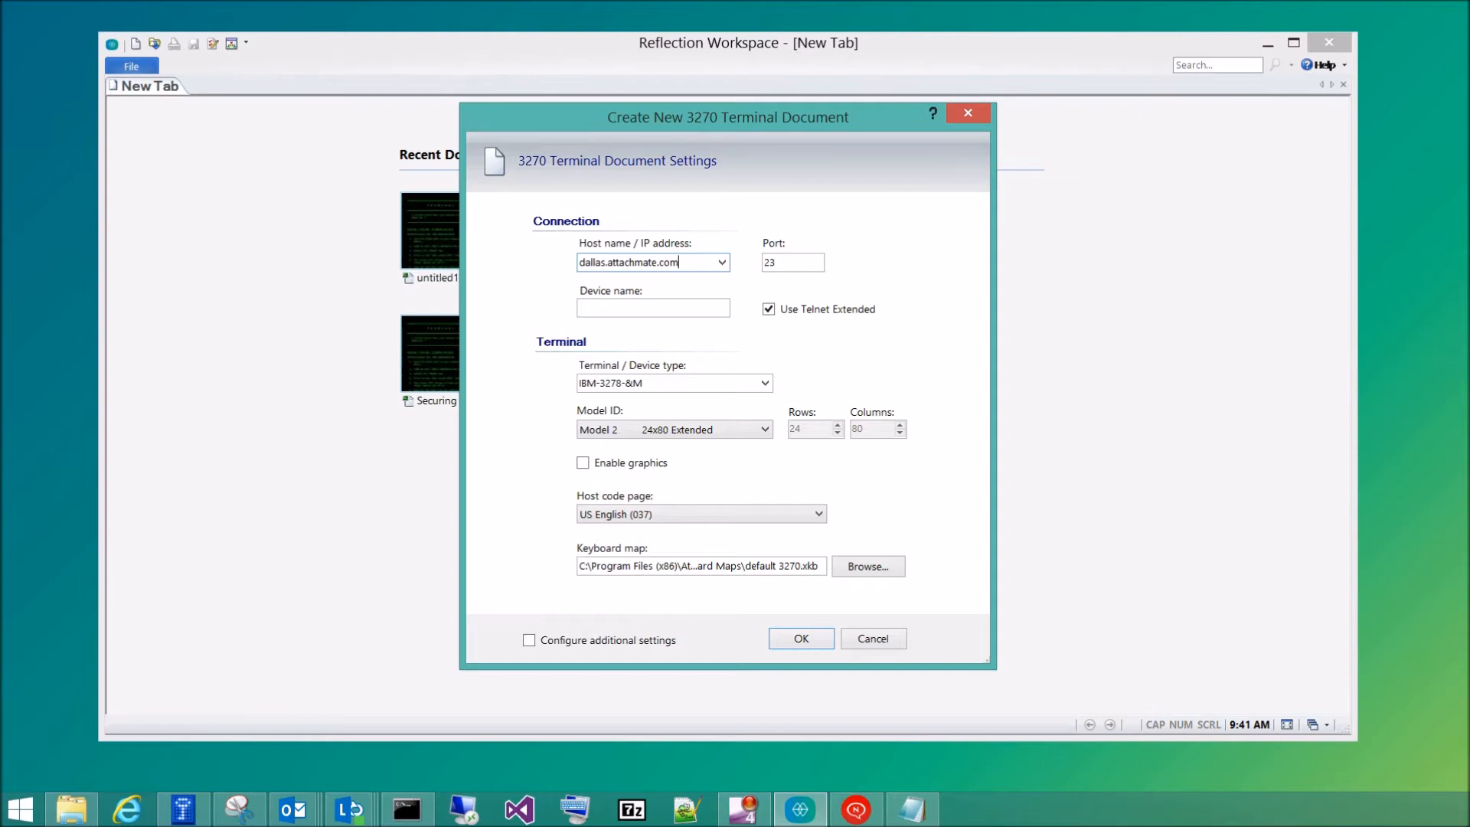
{"action": "key", "text": "Tab"}
{"action": "left_click", "coordinate": [807, 642]}
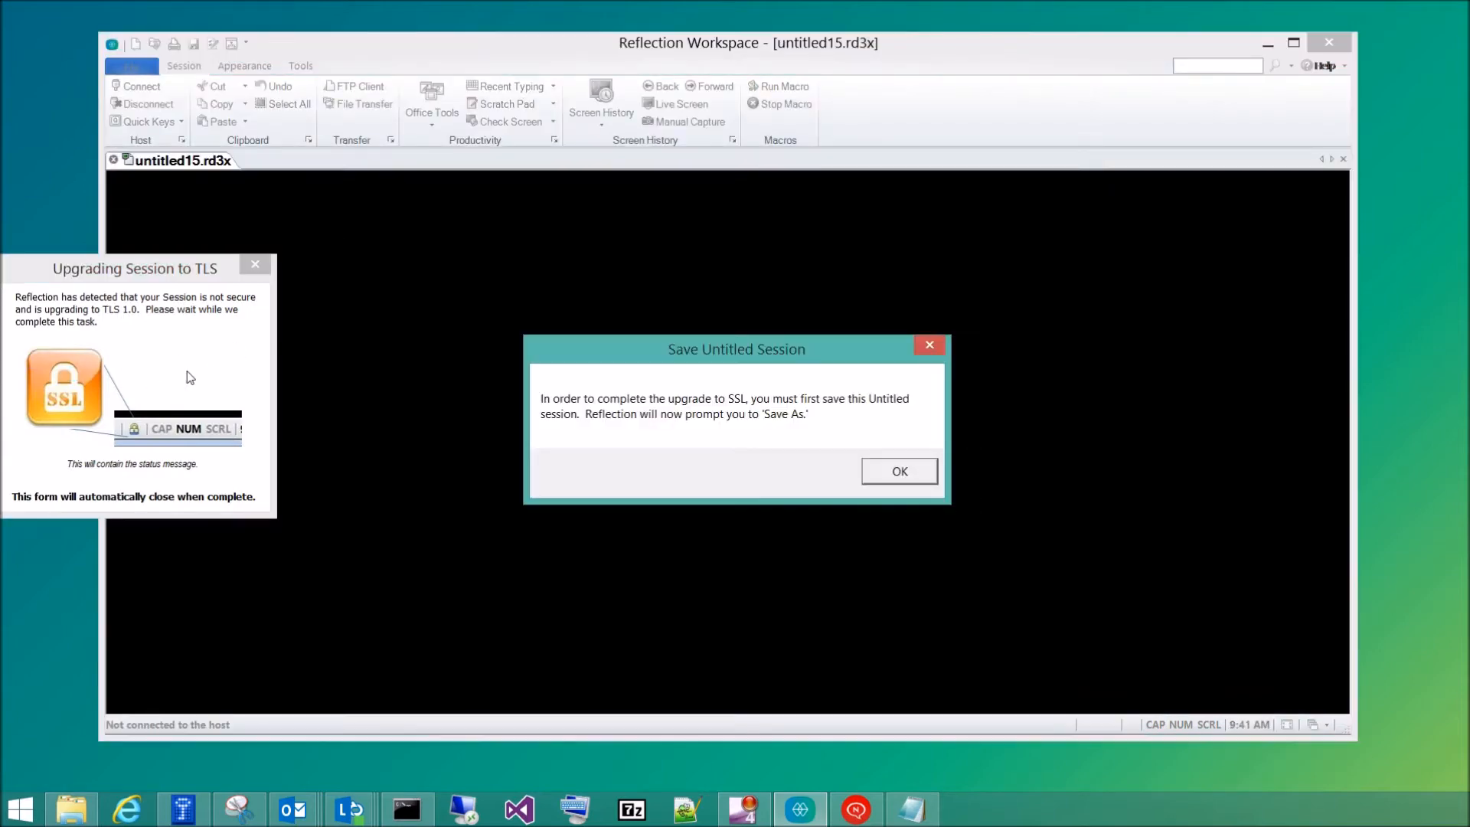
- Accept the save notice for the SSL upgrade and save the untitled session as Dallas-Secure-Test.rd3x
{"action": "left_click", "coordinate": [894, 468]}
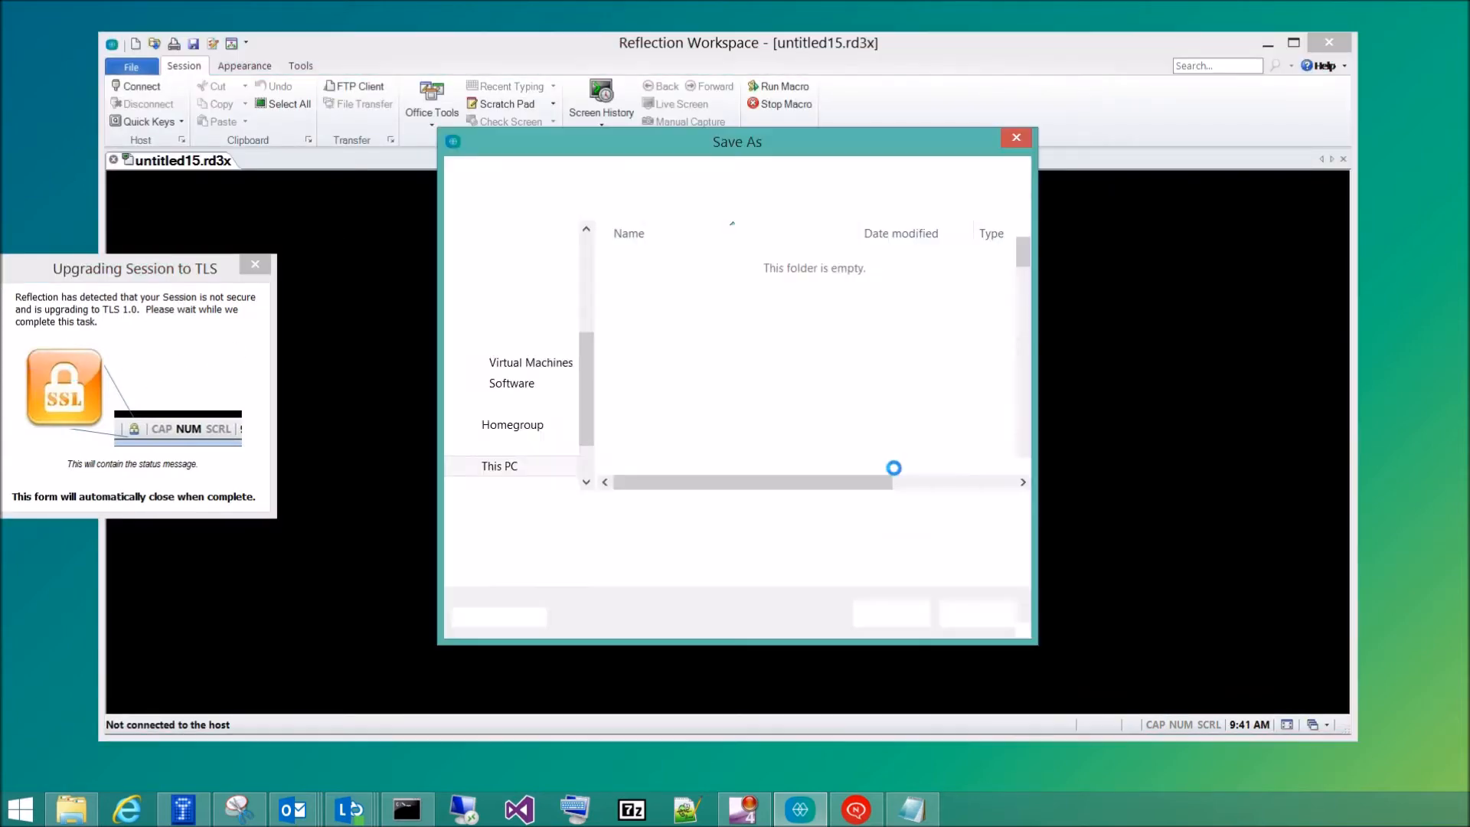
{"action": "left_click_drag", "start_coordinate": [622, 513], "coordinate": [554, 513]}
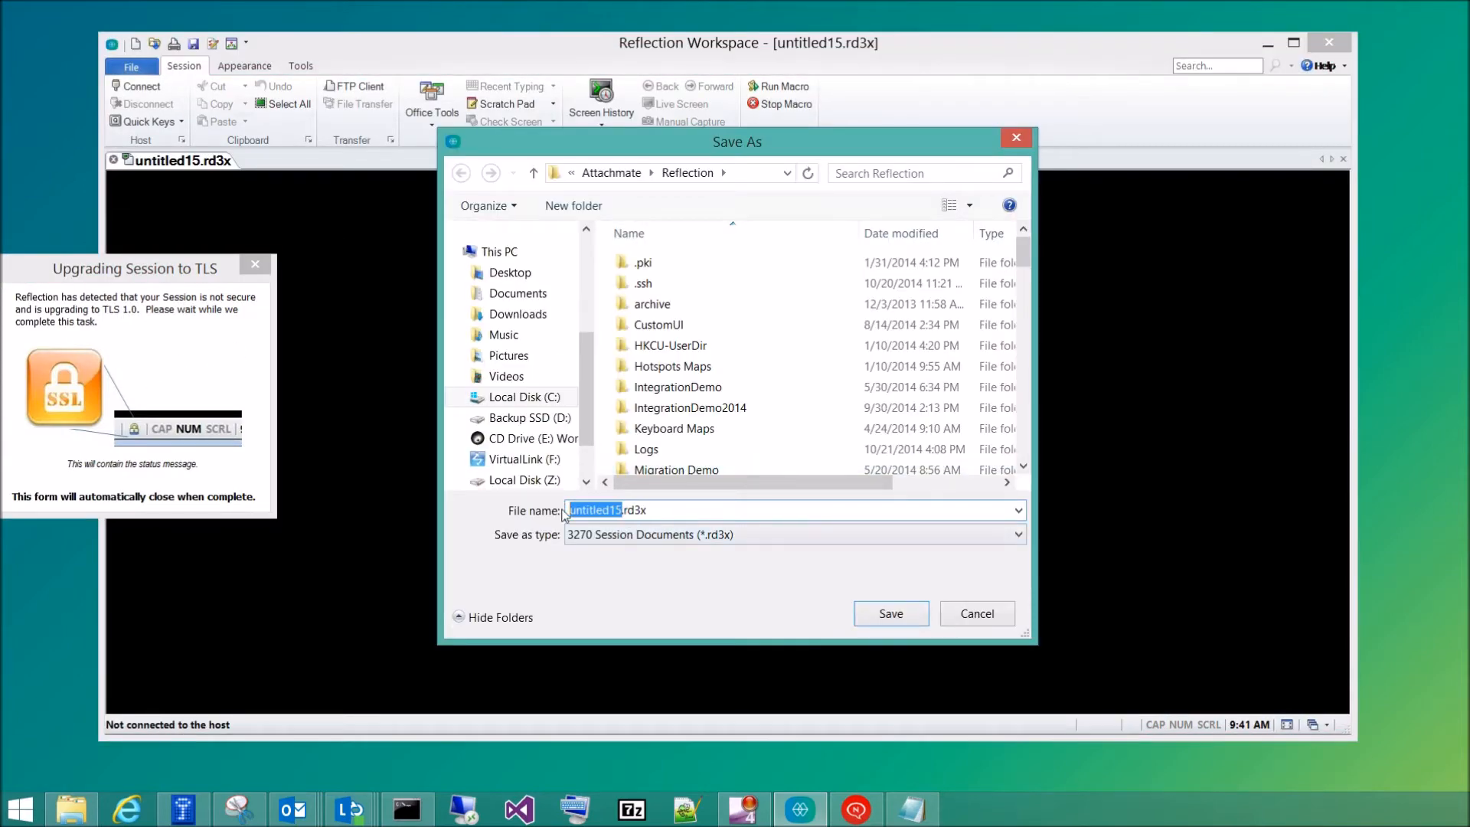
{"action": "type", "text": "Dallas-Secure-Test"}
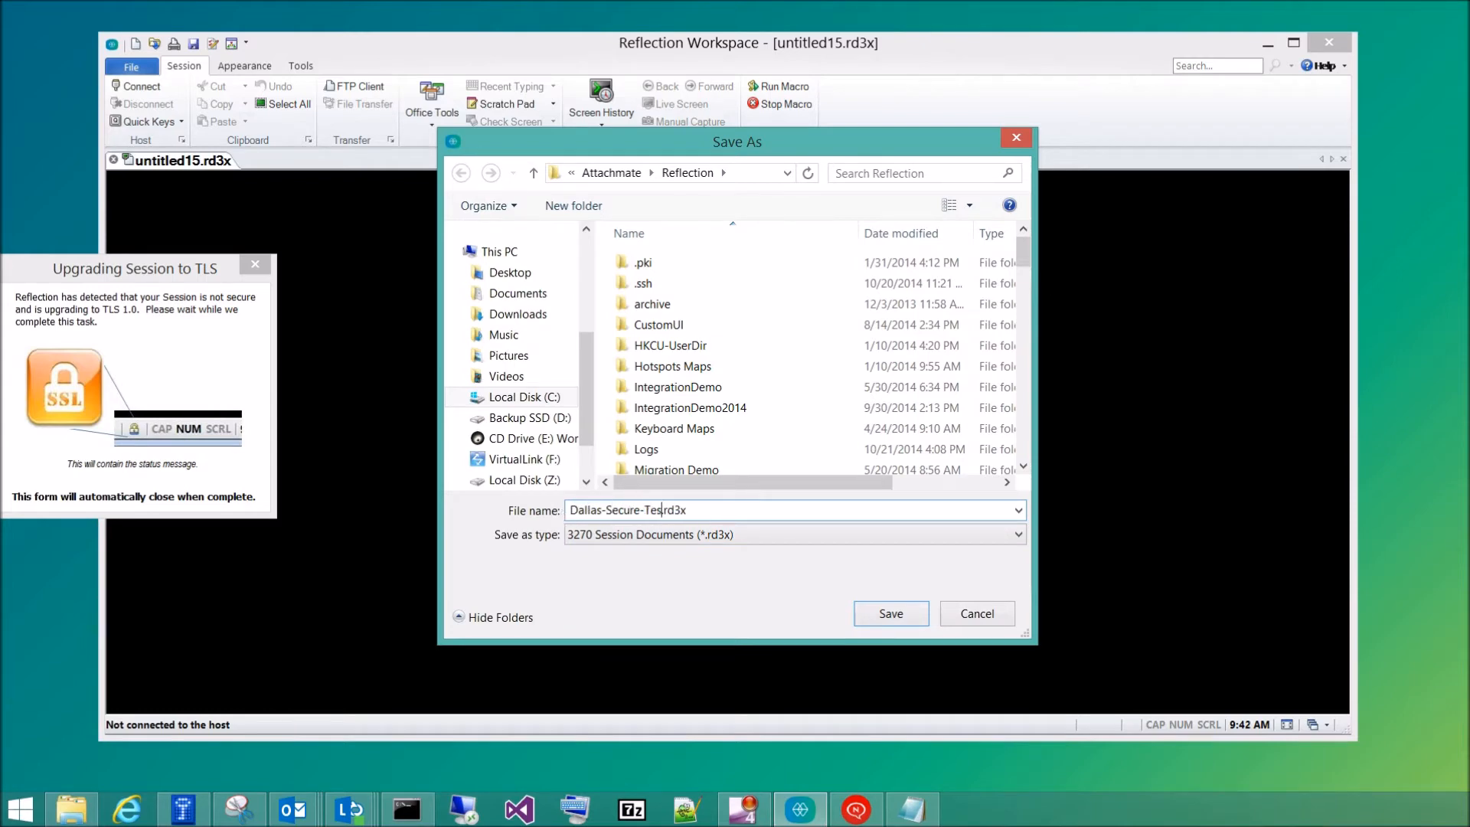
{"action": "left_click", "coordinate": [916, 616]}
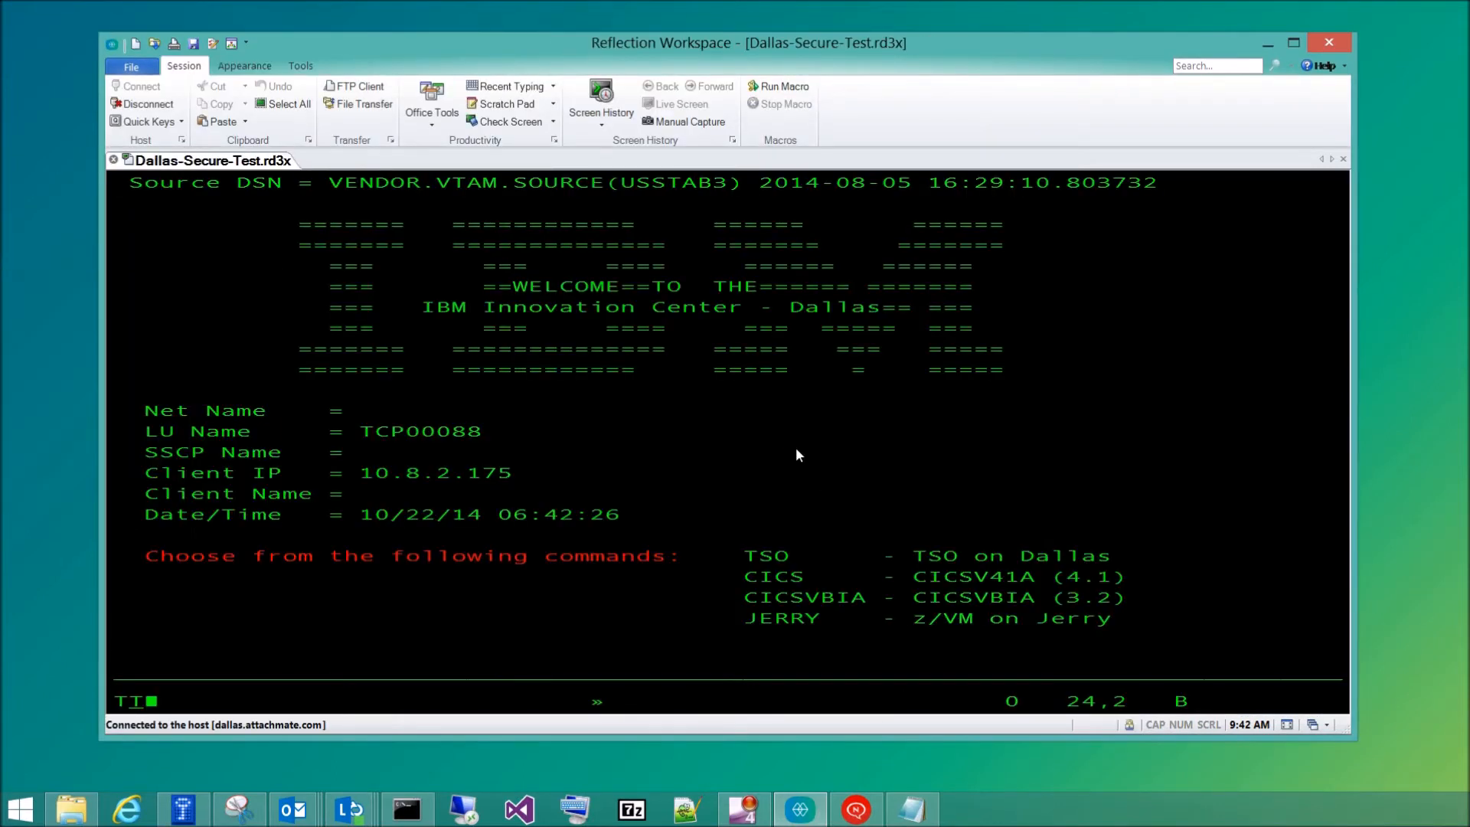
- View the host's security certificate for the connected session and close it
{"action": "left_click", "coordinate": [1131, 725]}
{"action": "left_click", "coordinate": [422, 512]}
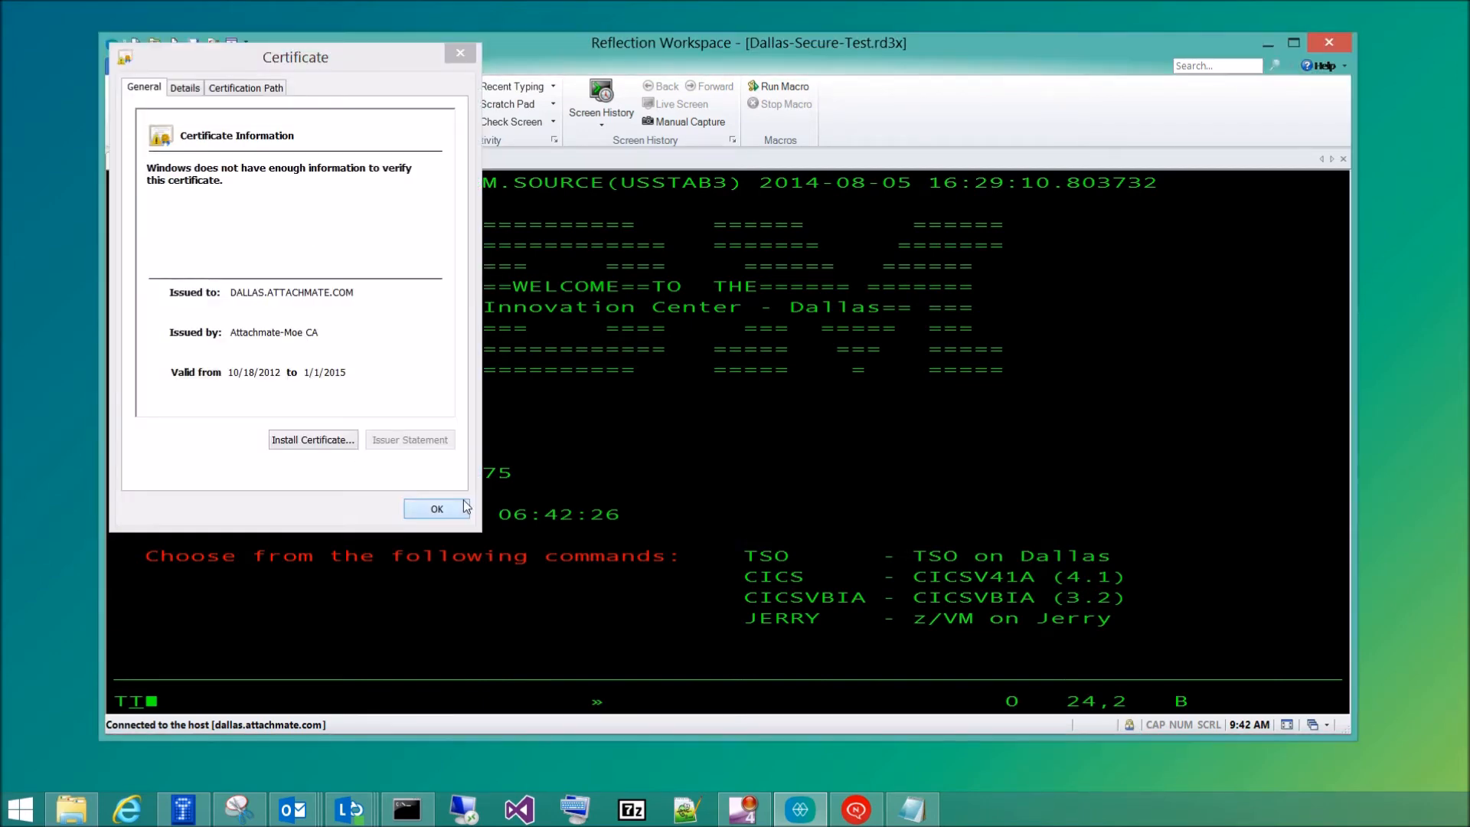
- Disconnect the session to check the SSL/TLS version in its connection security settings, and leave the settings without changes
{"action": "left_click", "coordinate": [213, 44]}
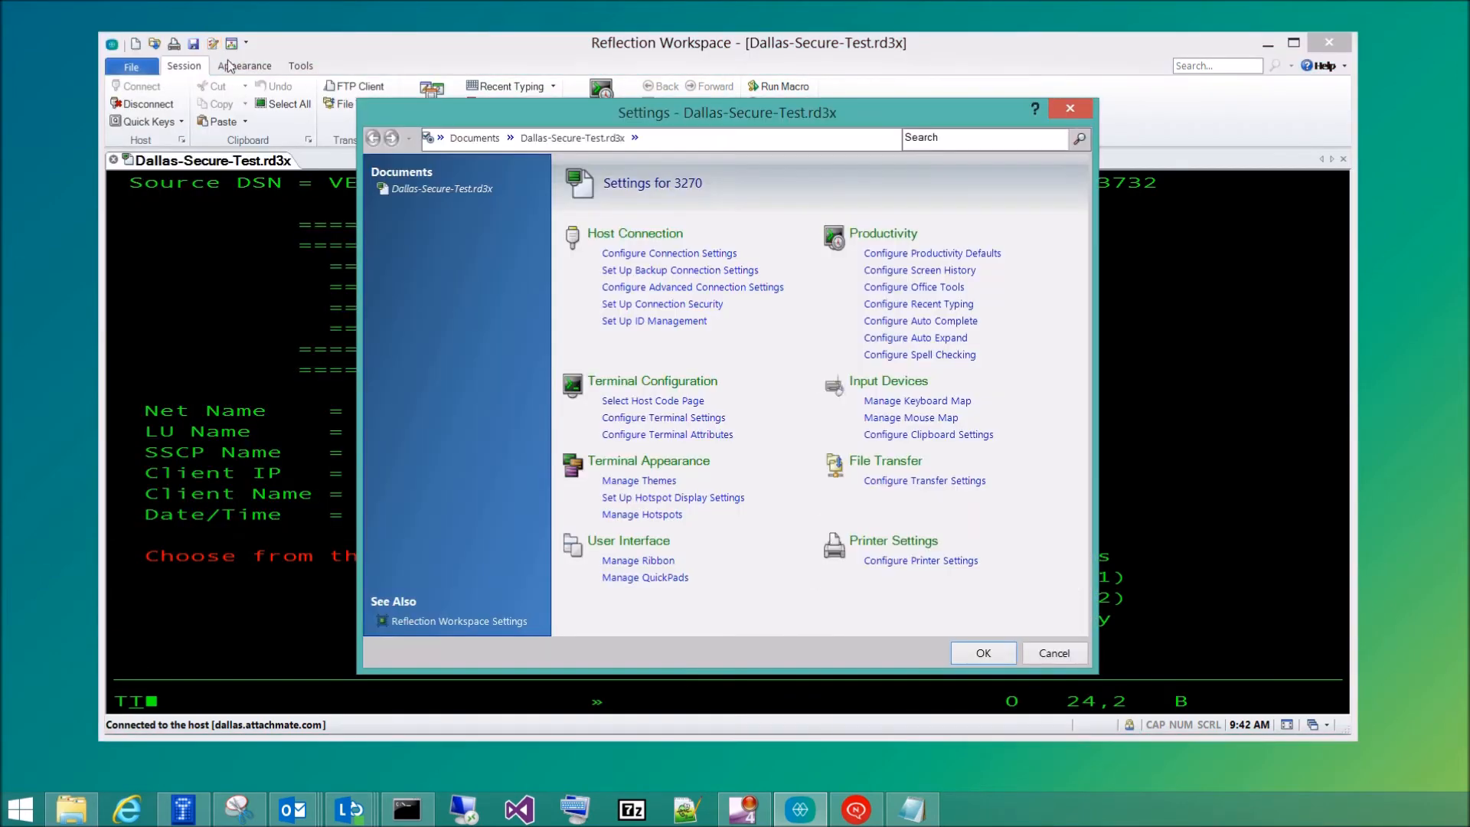
{"action": "left_click", "coordinate": [657, 305]}
{"action": "left_click", "coordinate": [688, 259]}
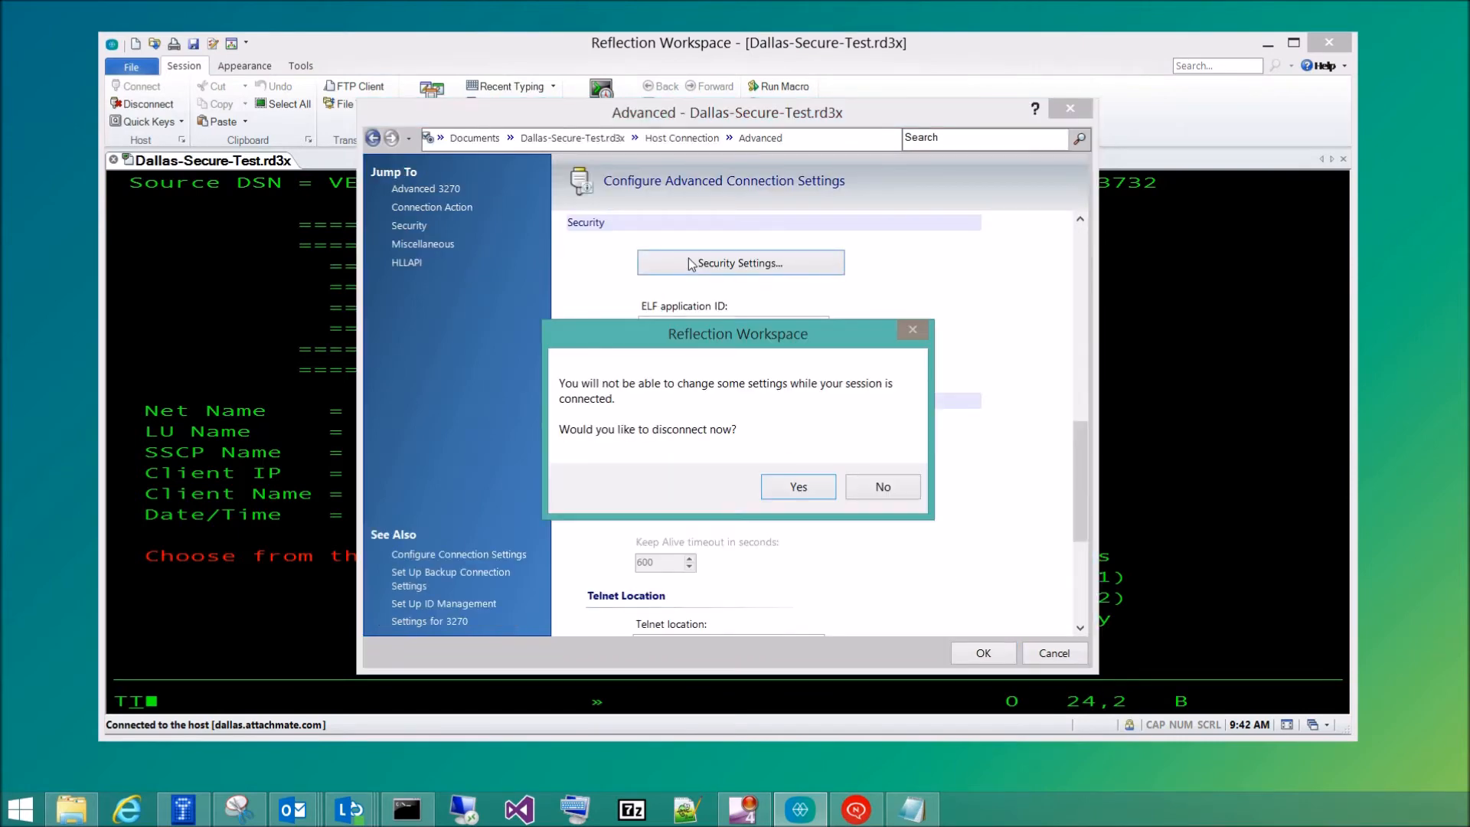
{"action": "left_click", "coordinate": [798, 485]}
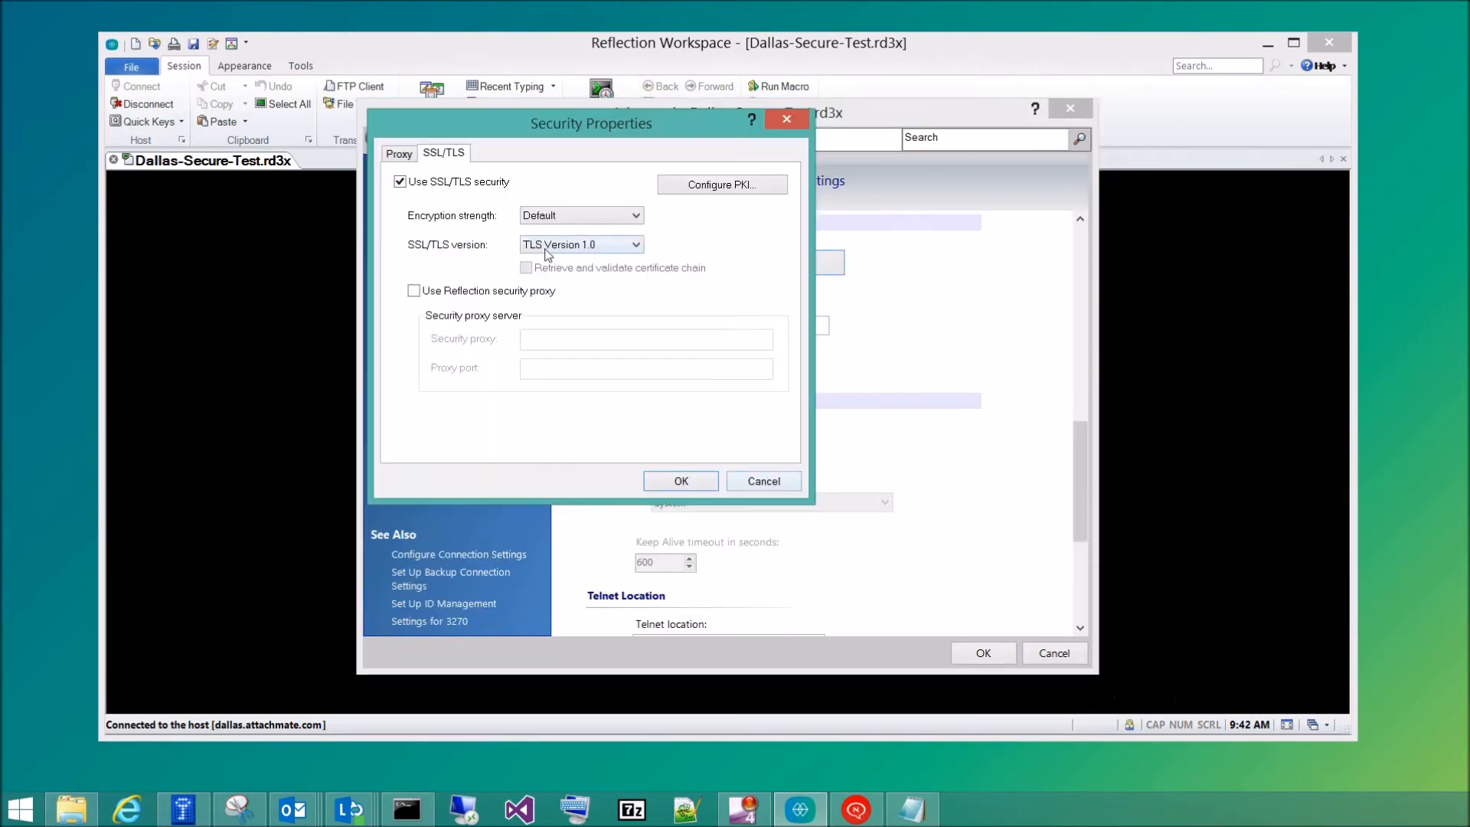
{"action": "left_click", "coordinate": [765, 482]}
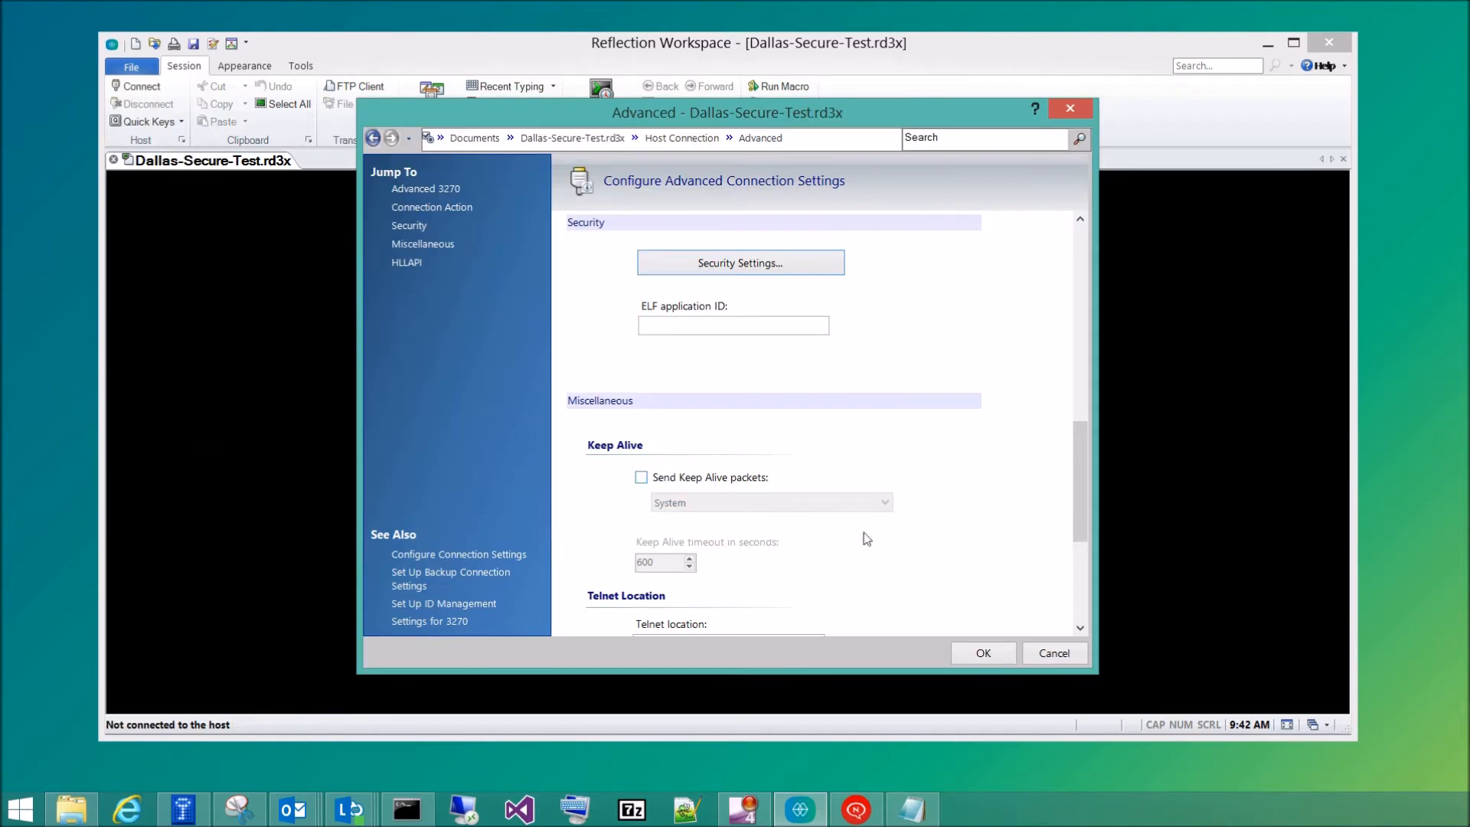
{"action": "left_click", "coordinate": [1054, 655]}
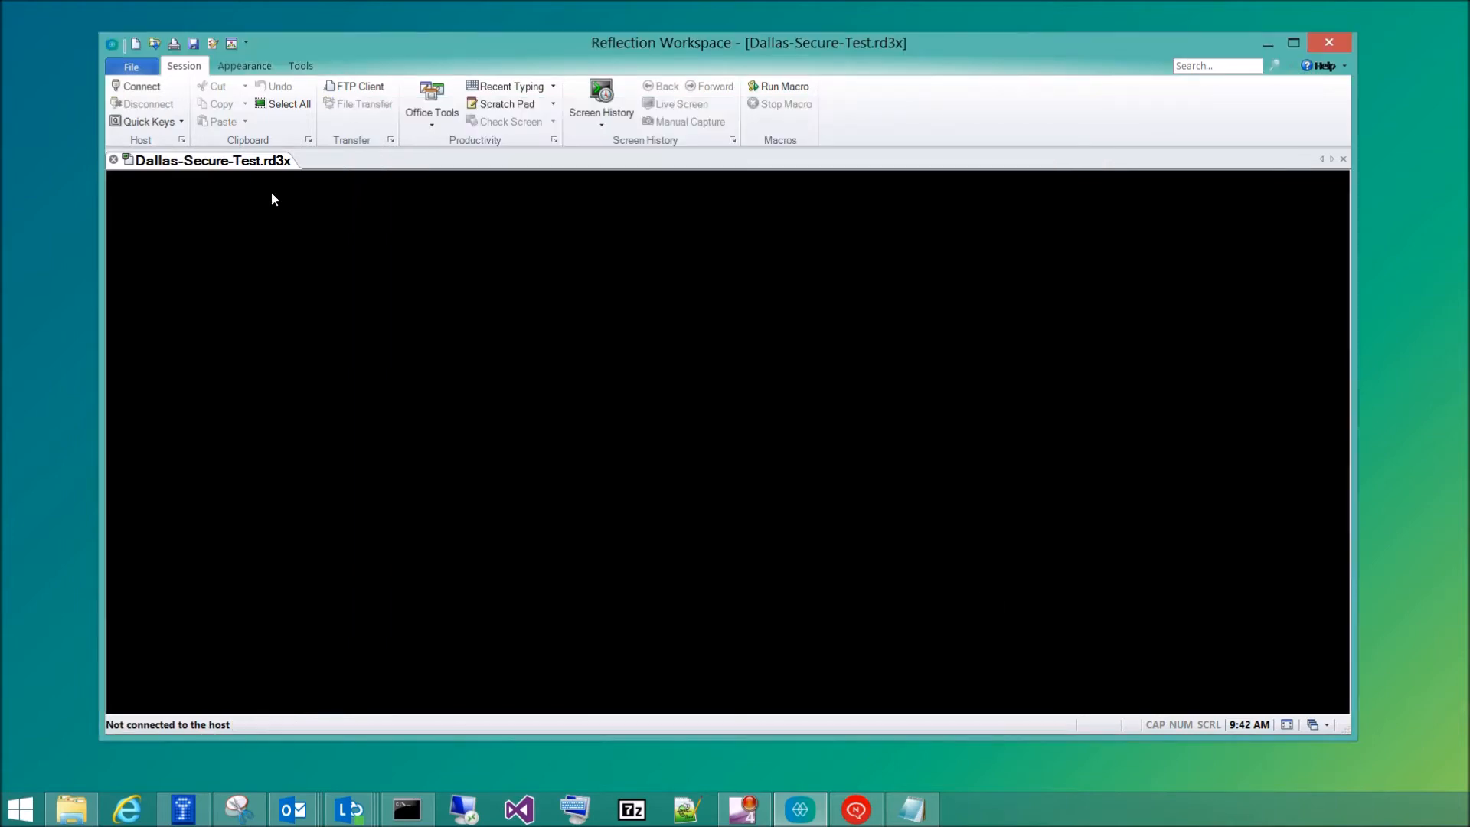
- Check the host name and port in the session's connection settings and cancel without changes
{"action": "left_click", "coordinate": [212, 44]}
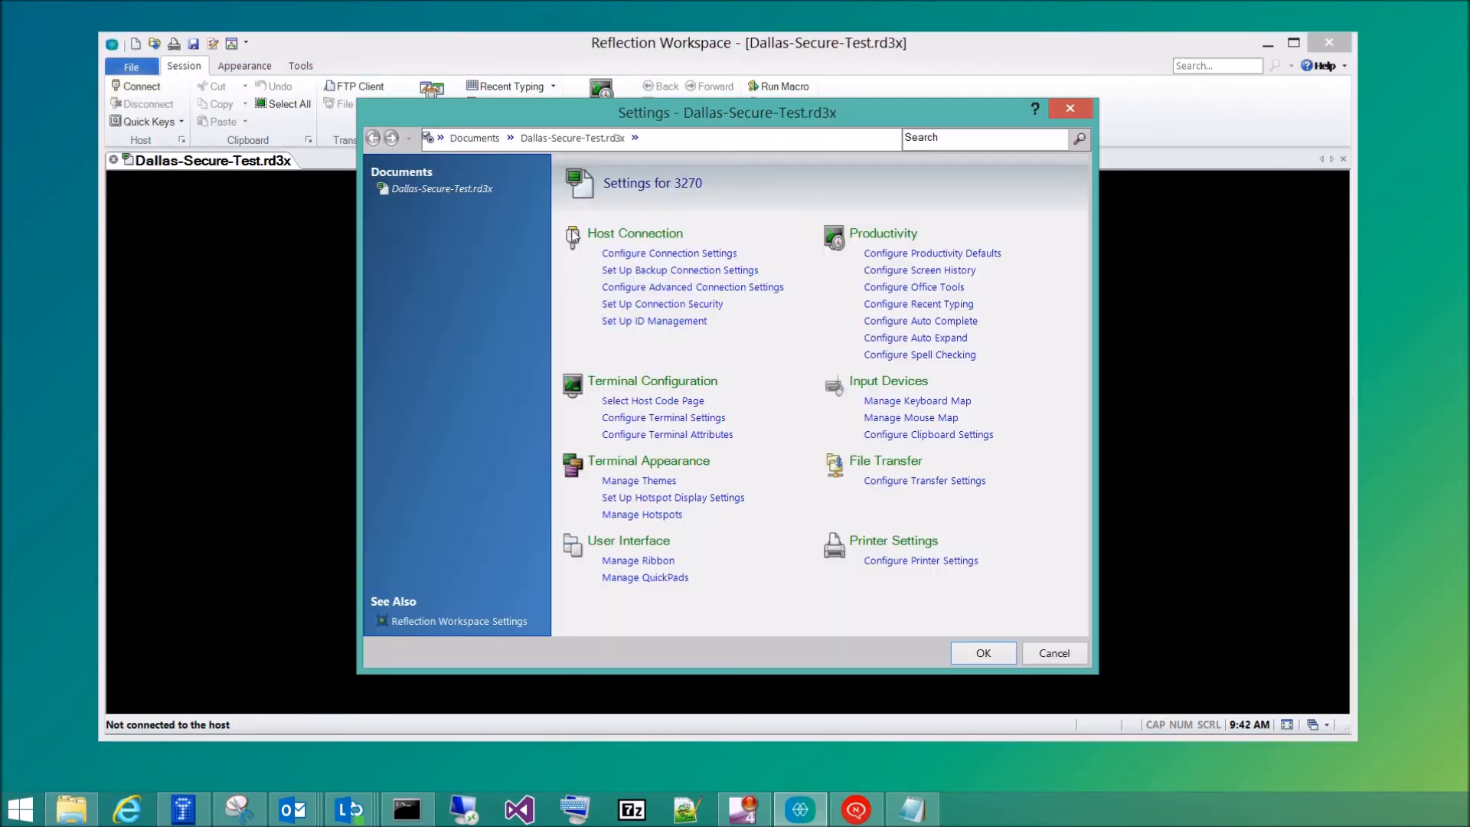
{"action": "left_click", "coordinate": [673, 253]}
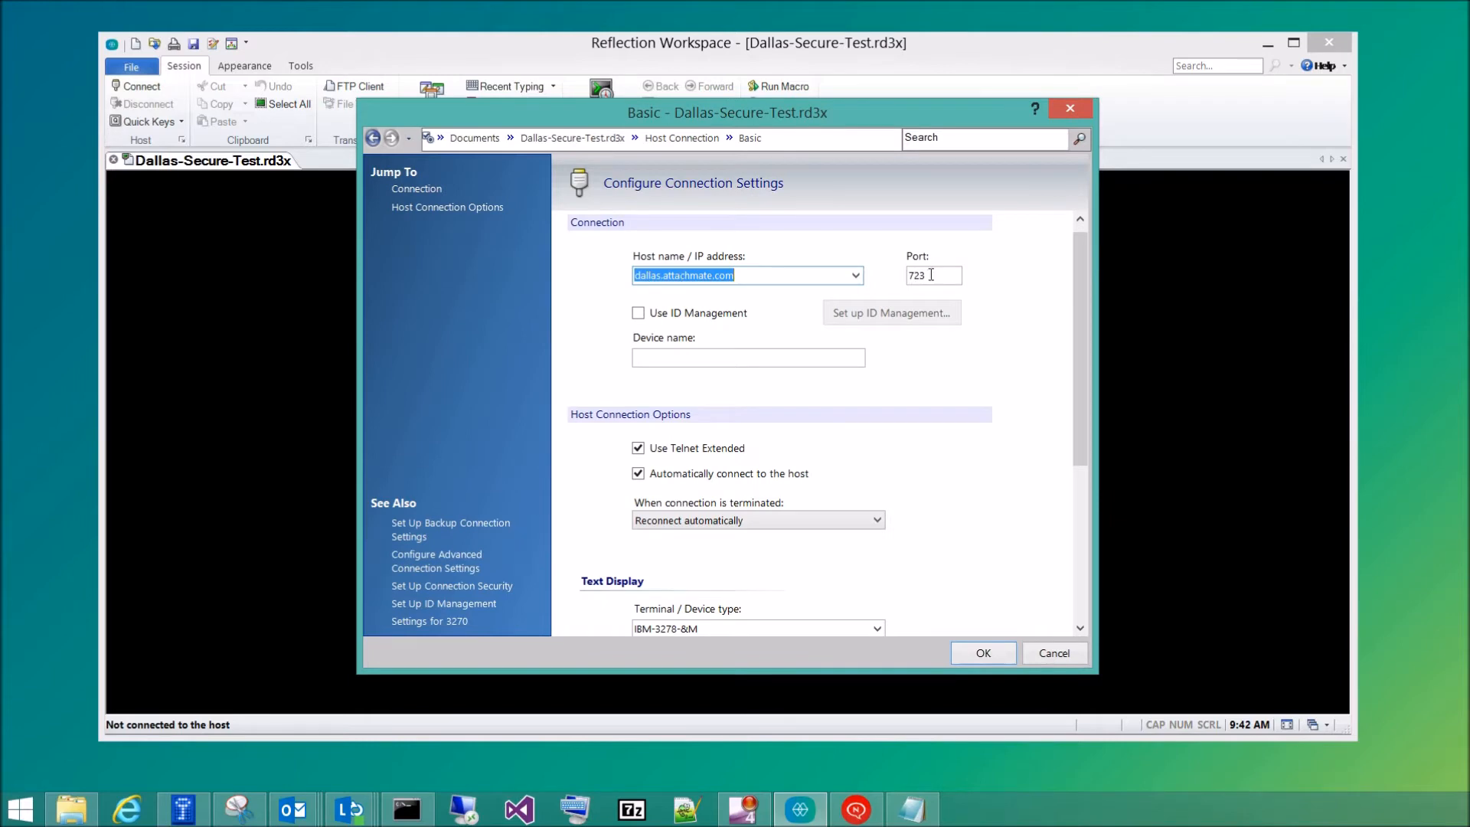
{"action": "left_click", "coordinate": [1064, 655]}
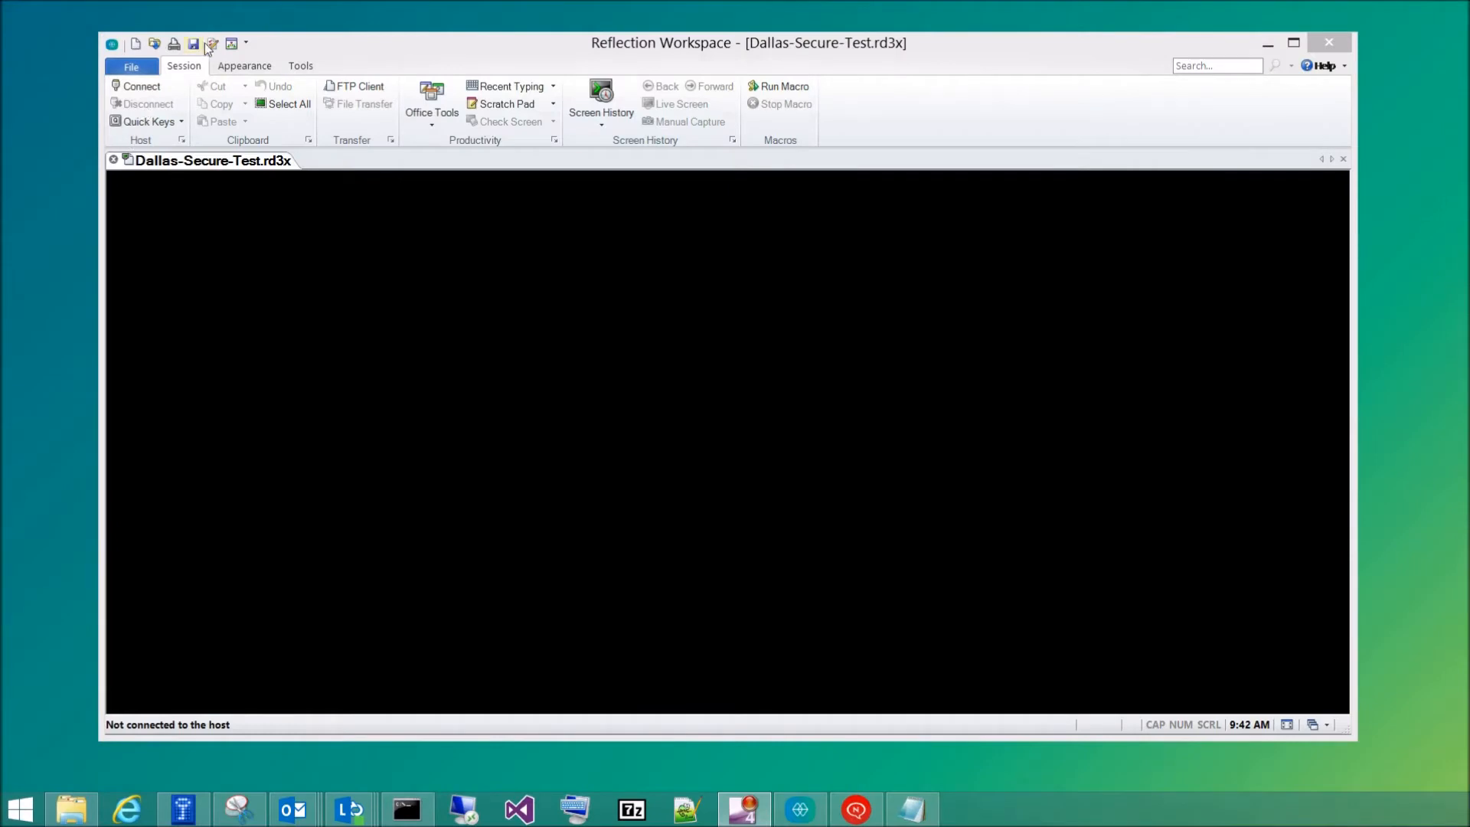
- Open the basic connection settings of Dallas-Secure-Test.rd3x and leave them without changes
{"action": "left_click", "coordinate": [212, 43]}
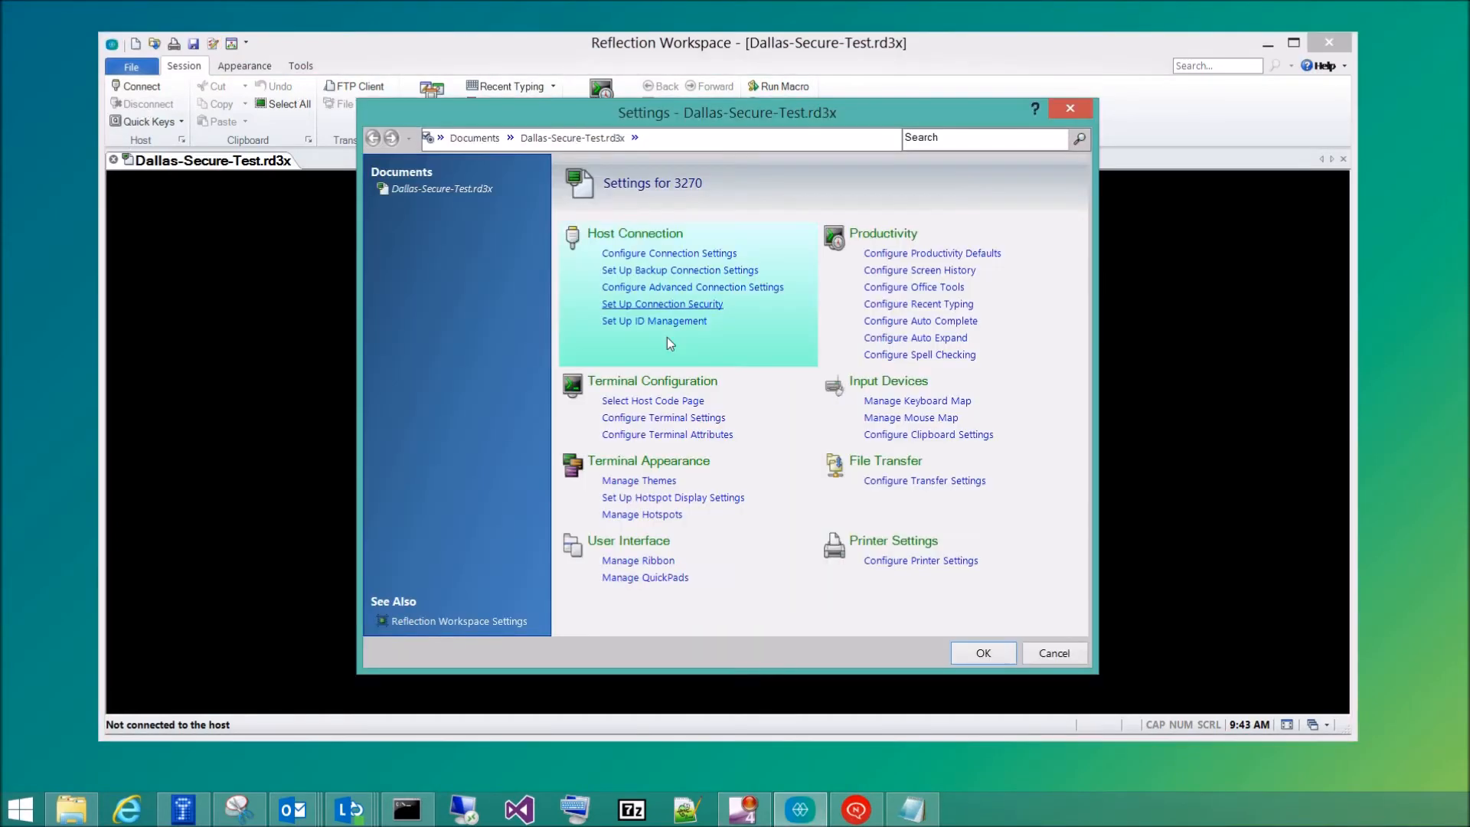
{"action": "left_click", "coordinate": [661, 255]}
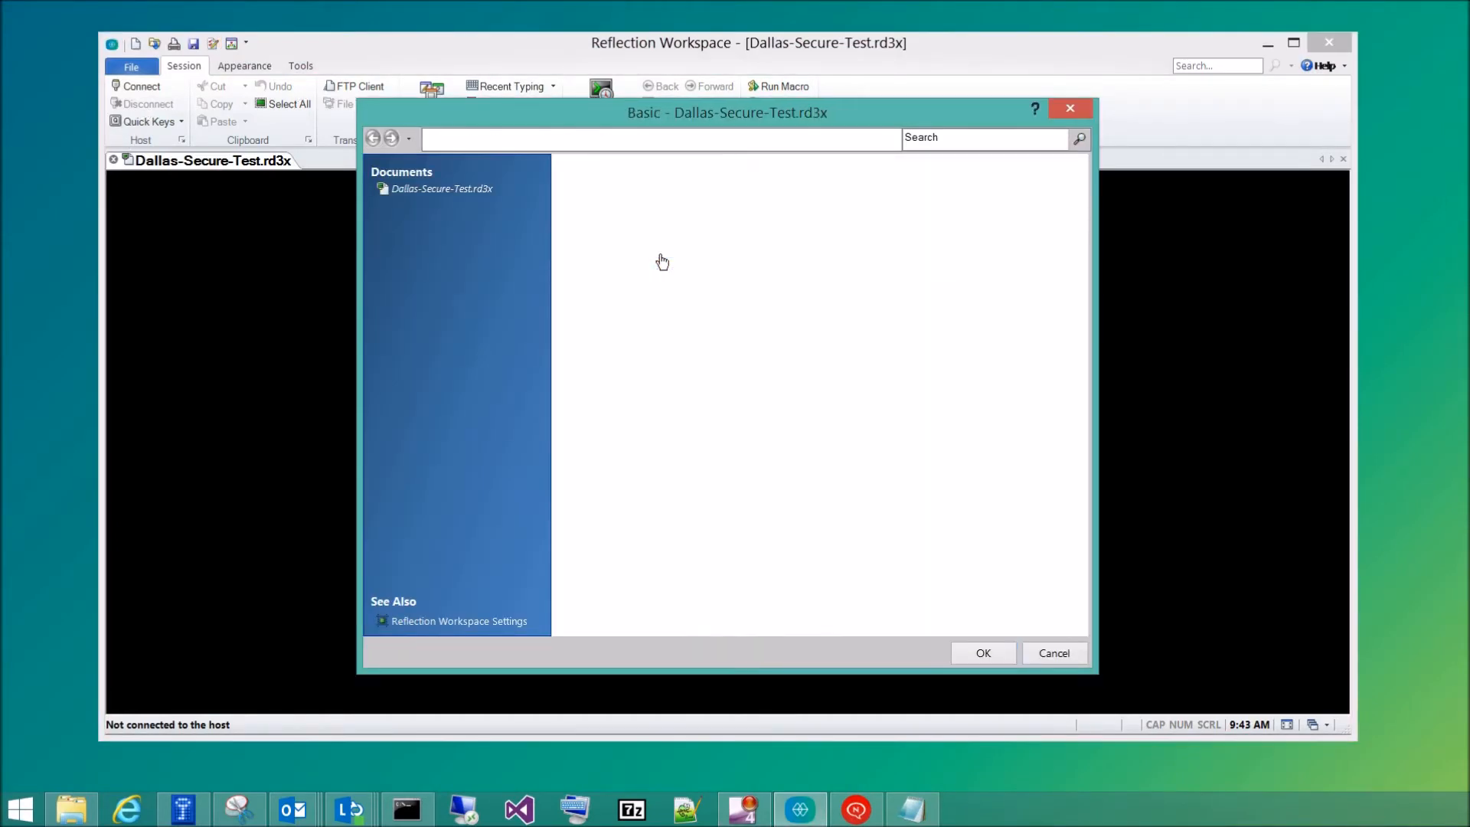
{"action": "left_click", "coordinate": [1053, 652]}
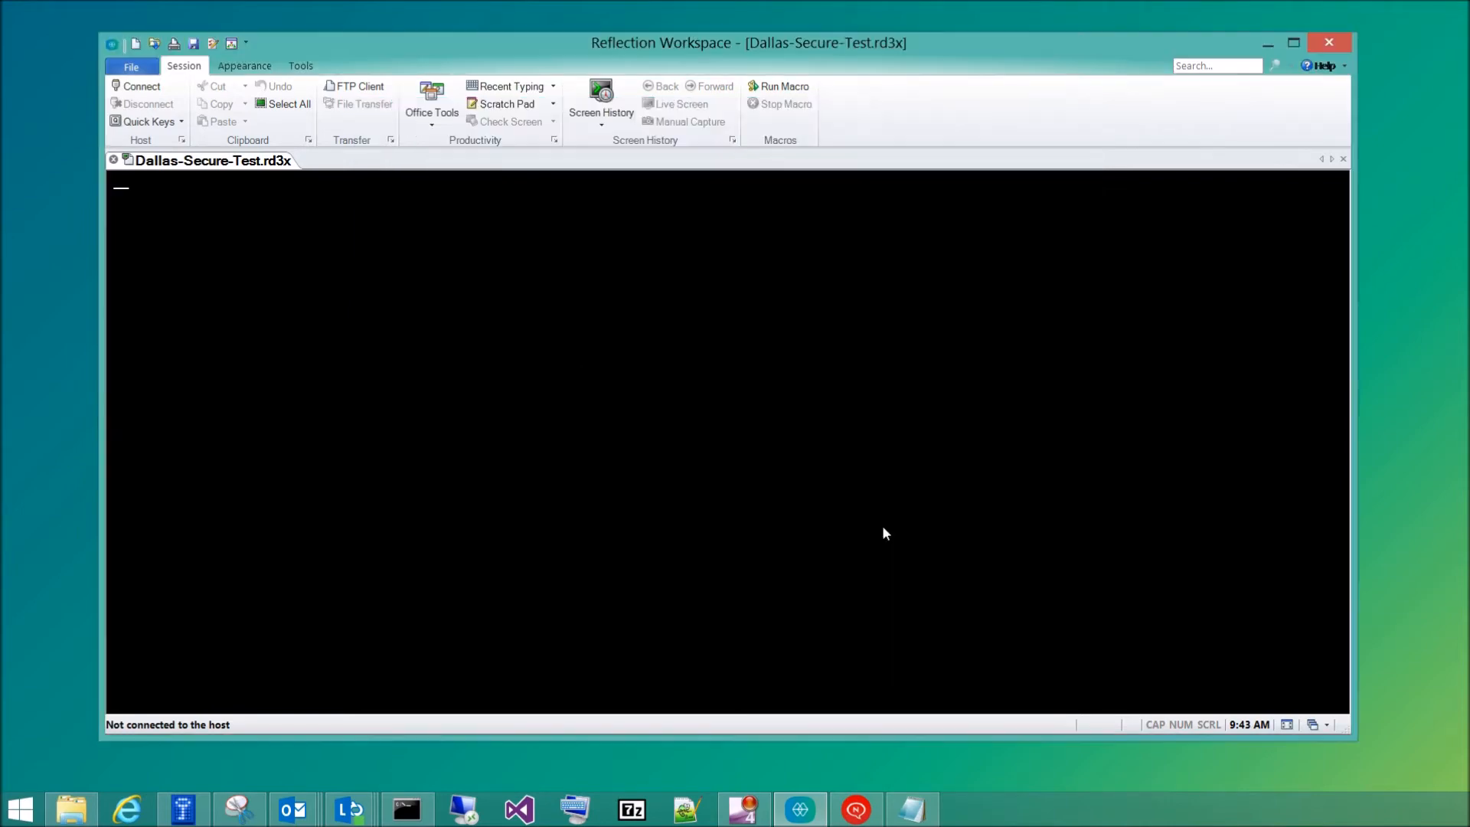
- Change the SSL/TLS version in the session's connection security settings and connect to the host
{"action": "left_click", "coordinate": [212, 44]}
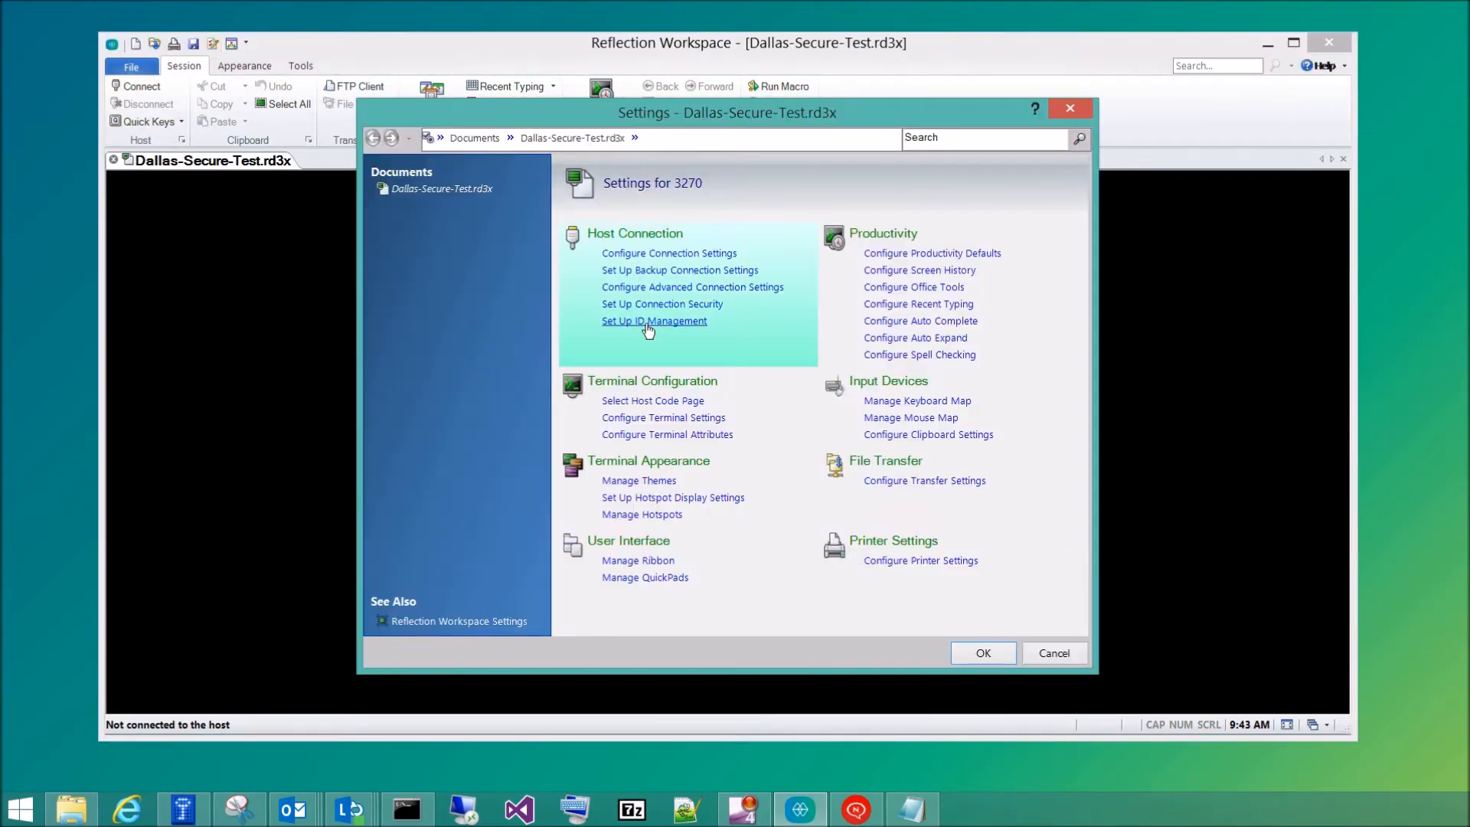
{"action": "left_click", "coordinate": [652, 303]}
{"action": "left_click", "coordinate": [716, 265]}
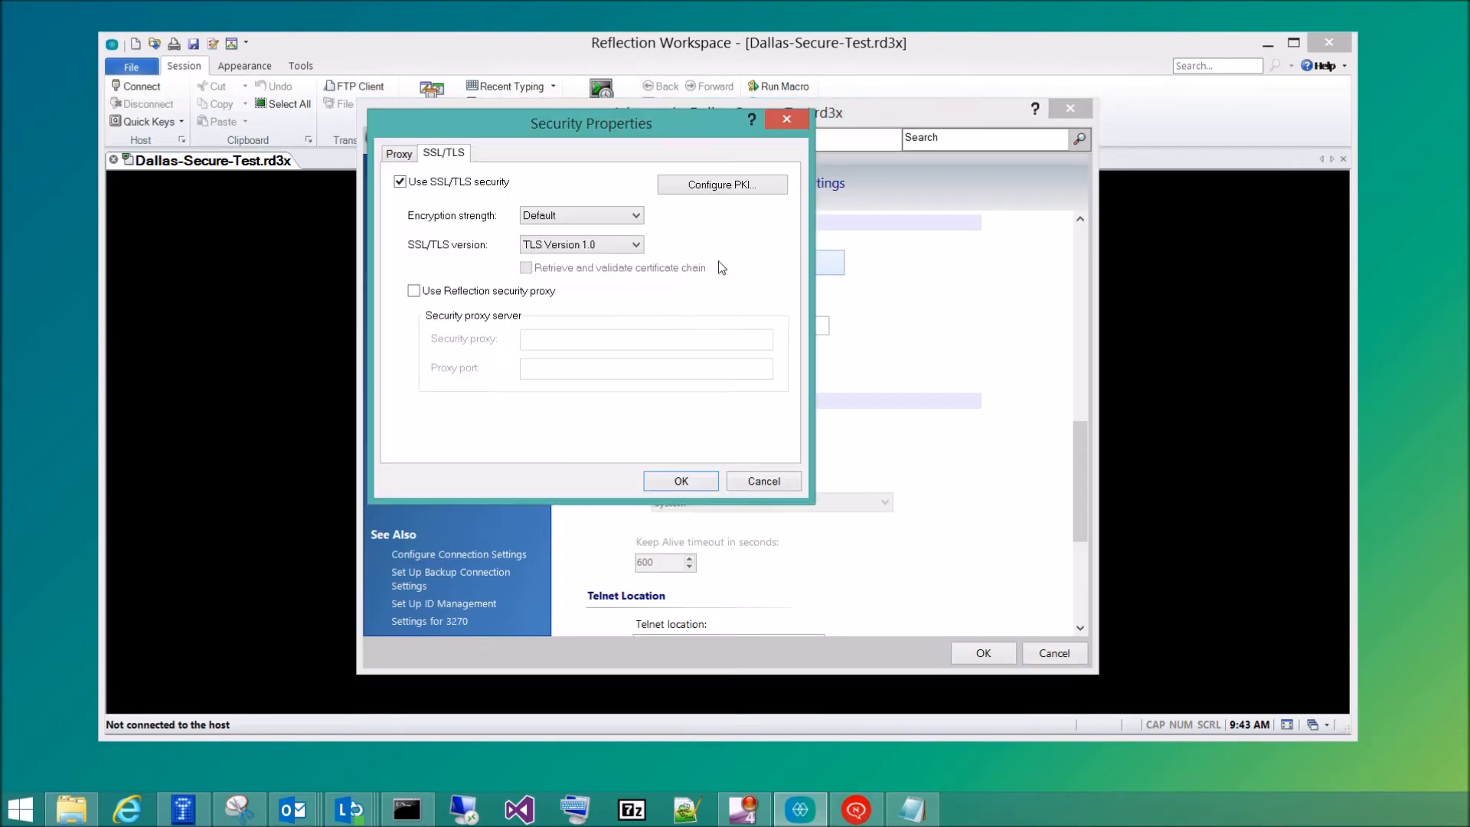
{"action": "left_click", "coordinate": [572, 246]}
{"action": "left_click", "coordinate": [559, 285]}
{"action": "left_click", "coordinate": [688, 480]}
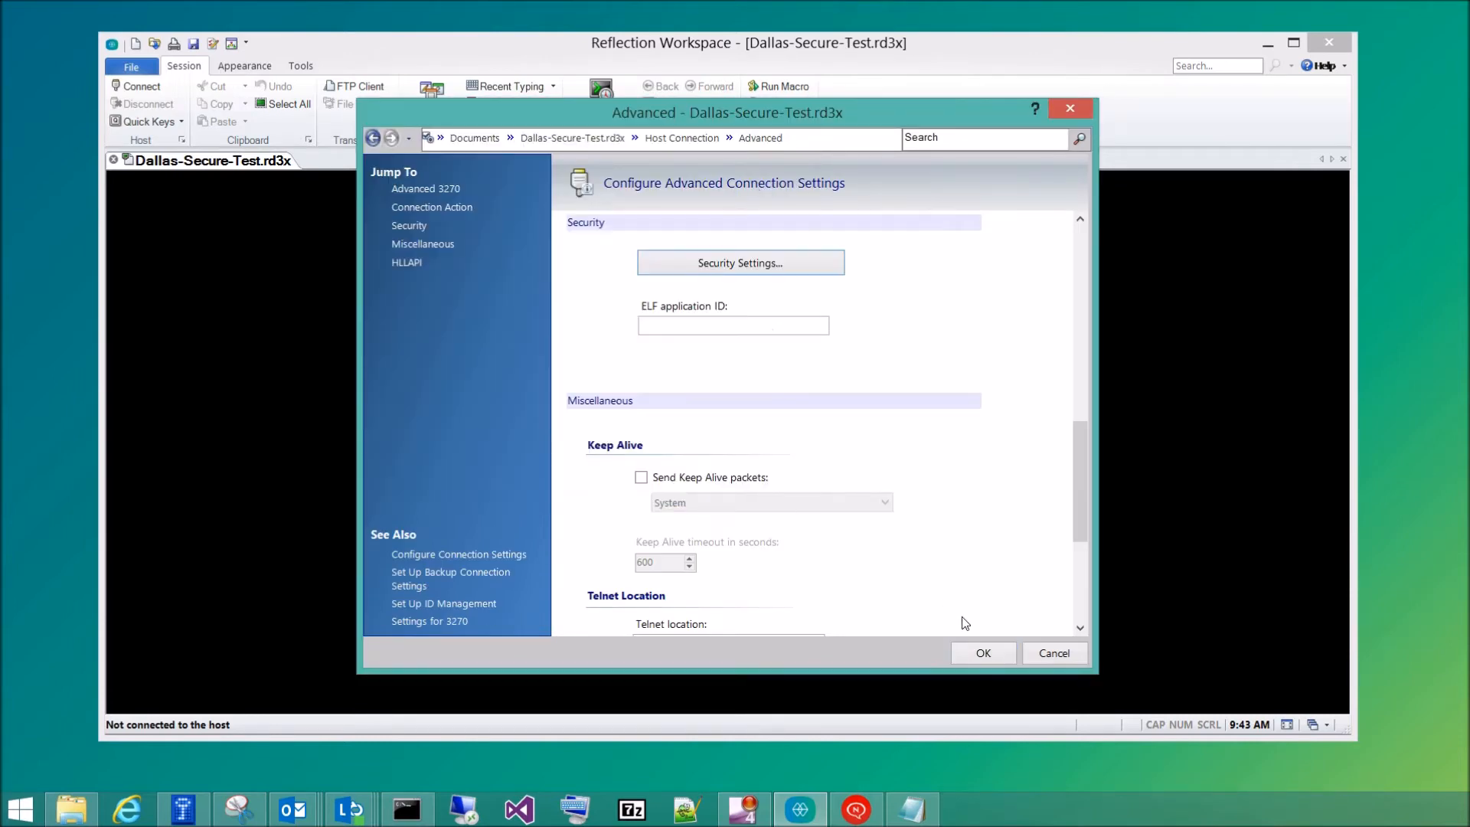
{"action": "left_click", "coordinate": [984, 652]}
{"action": "left_click", "coordinate": [156, 88]}
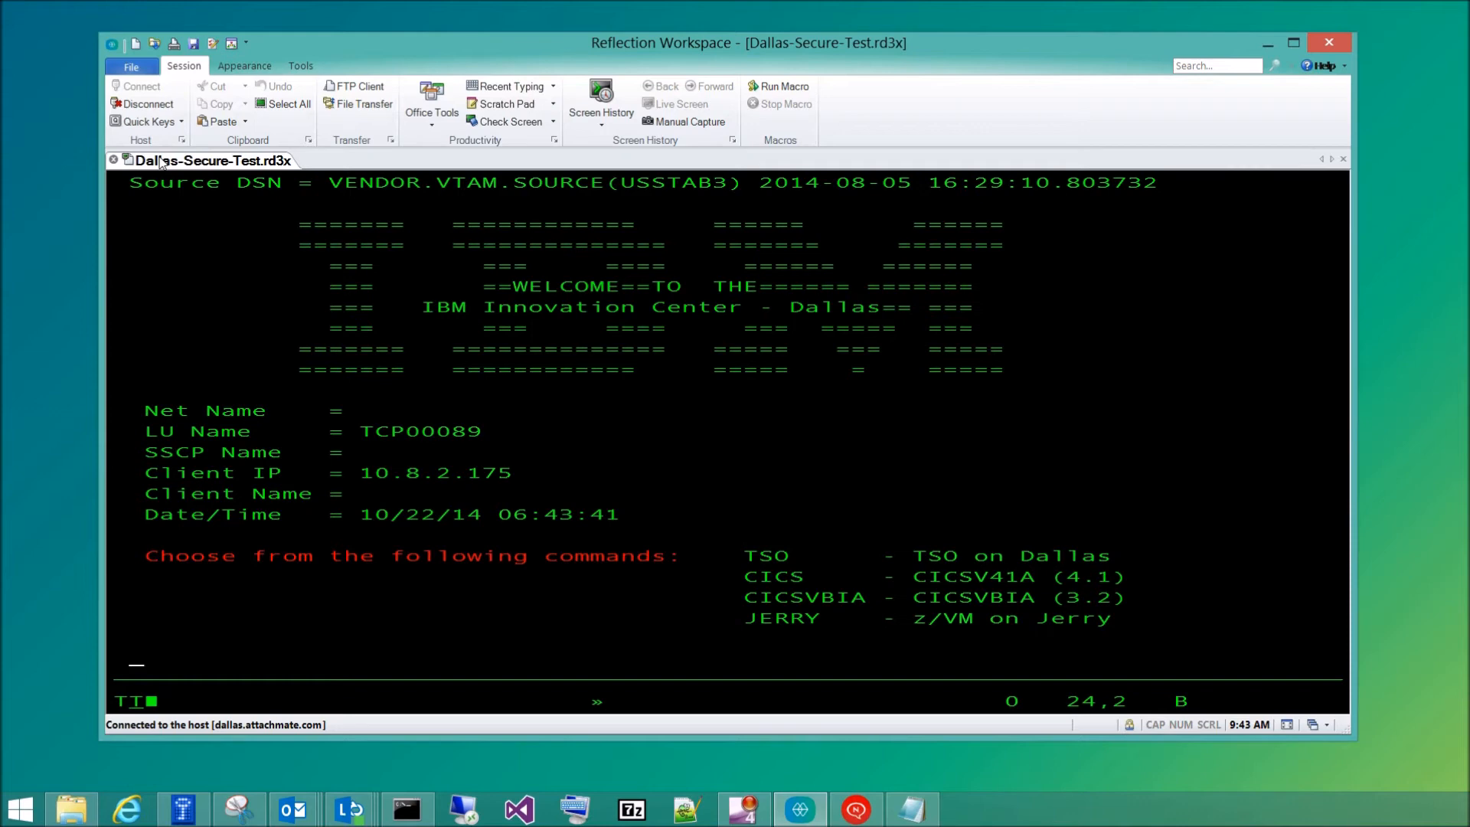
- Save and close Dallas-Secure-Test.rd3x and reopen it from the recent documents, acknowledging the Poodle warning
{"action": "right_click", "coordinate": [199, 163]}
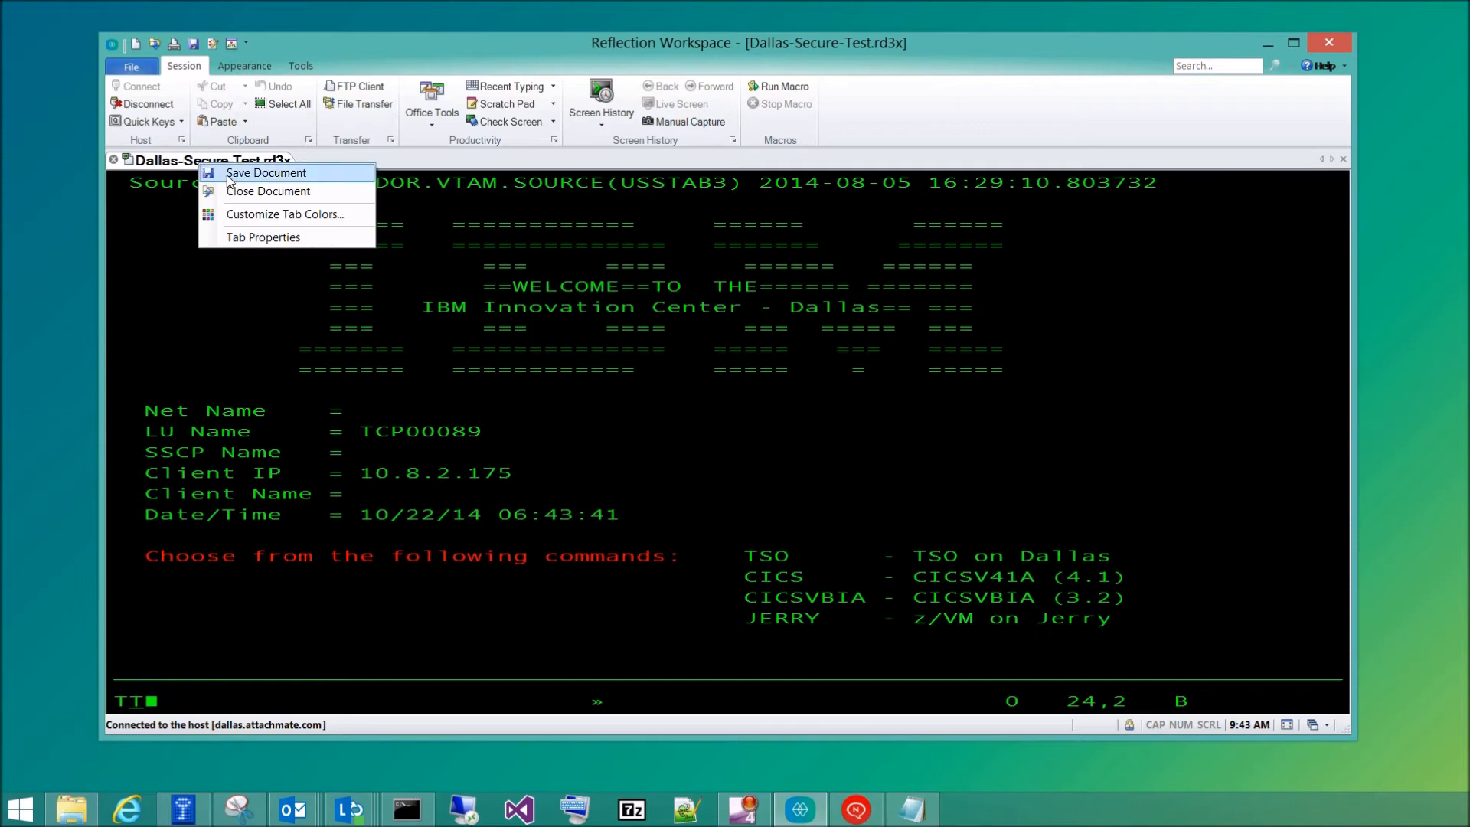
{"action": "left_click", "coordinate": [160, 183]}
{"action": "left_click", "coordinate": [114, 160]}
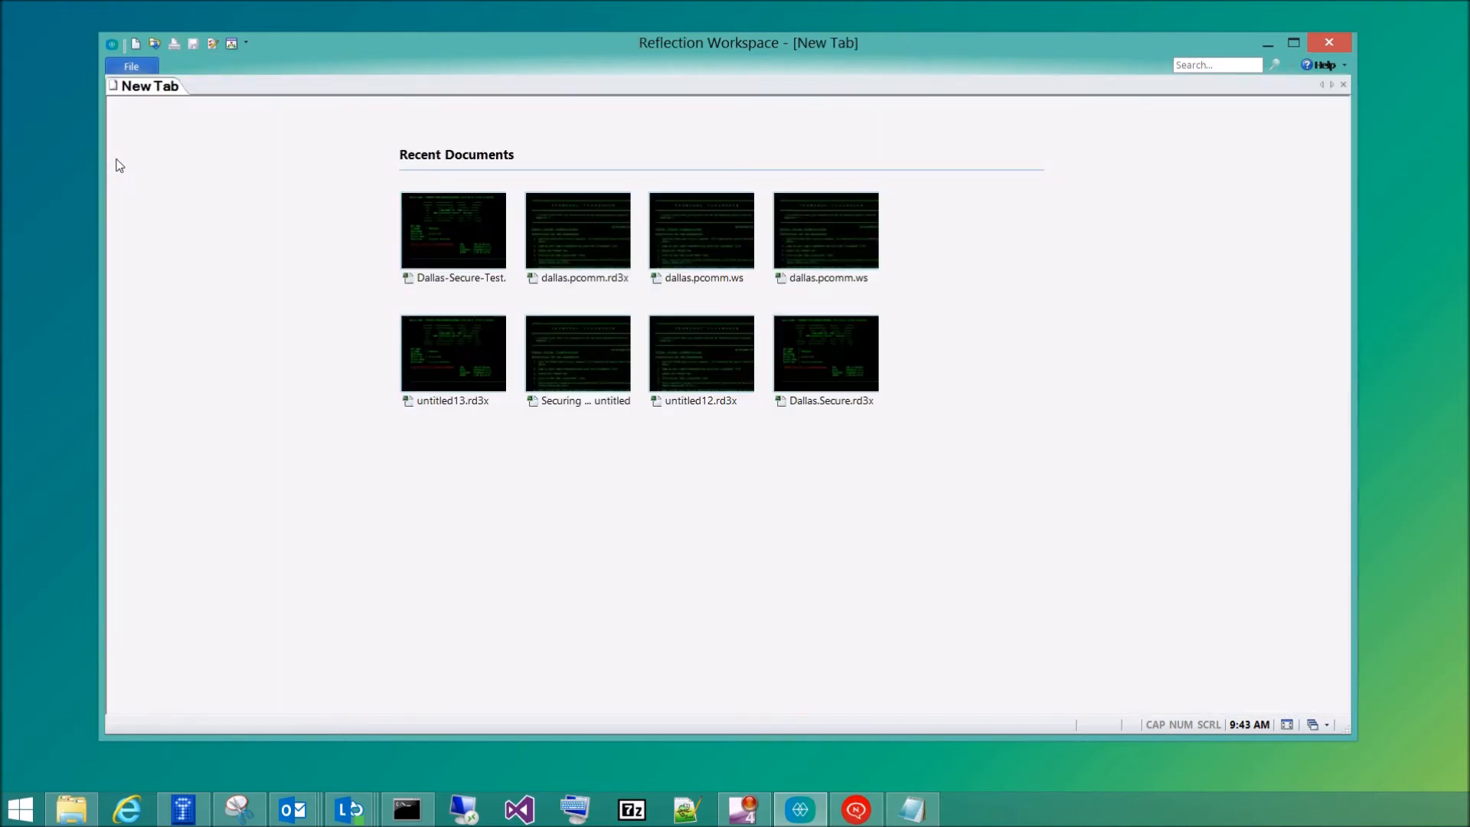
{"action": "left_click", "coordinate": [471, 244]}
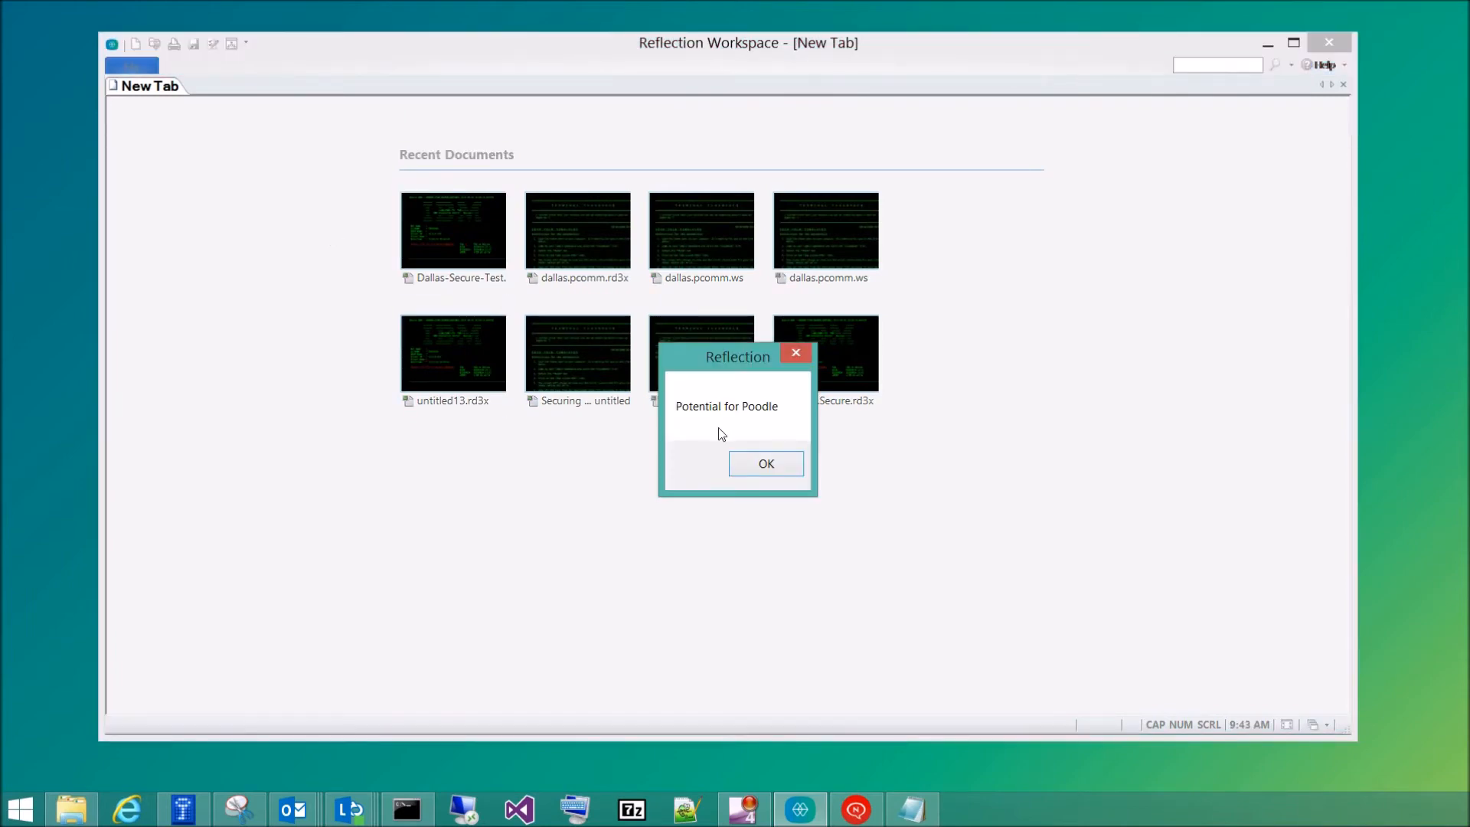
{"action": "left_click", "coordinate": [756, 464]}
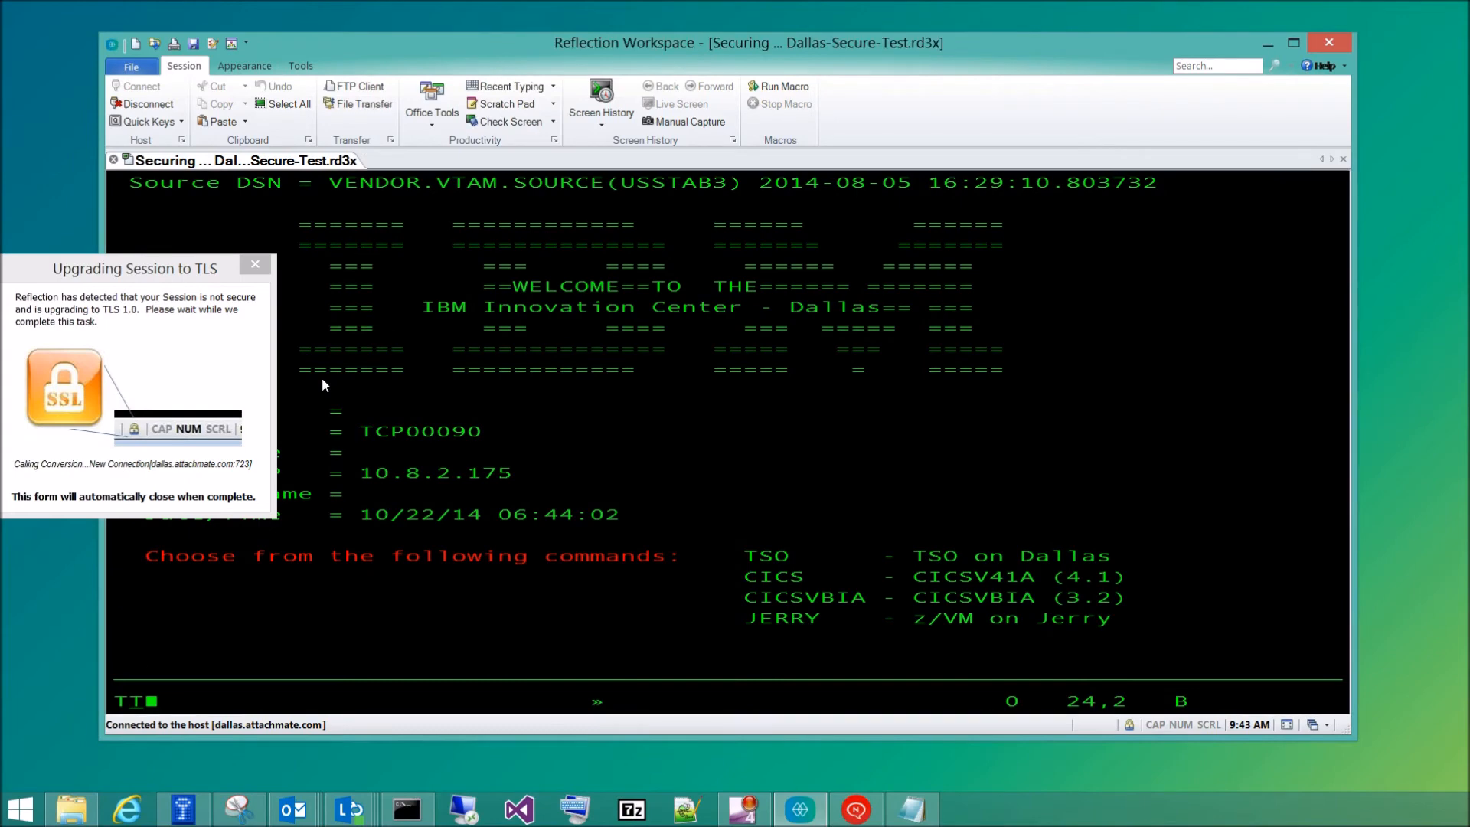
- Check the SSL/TLS version in the reopened session's connection security settings and cancel without changes
{"action": "left_click", "coordinate": [212, 44]}
{"action": "left_click", "coordinate": [657, 322]}
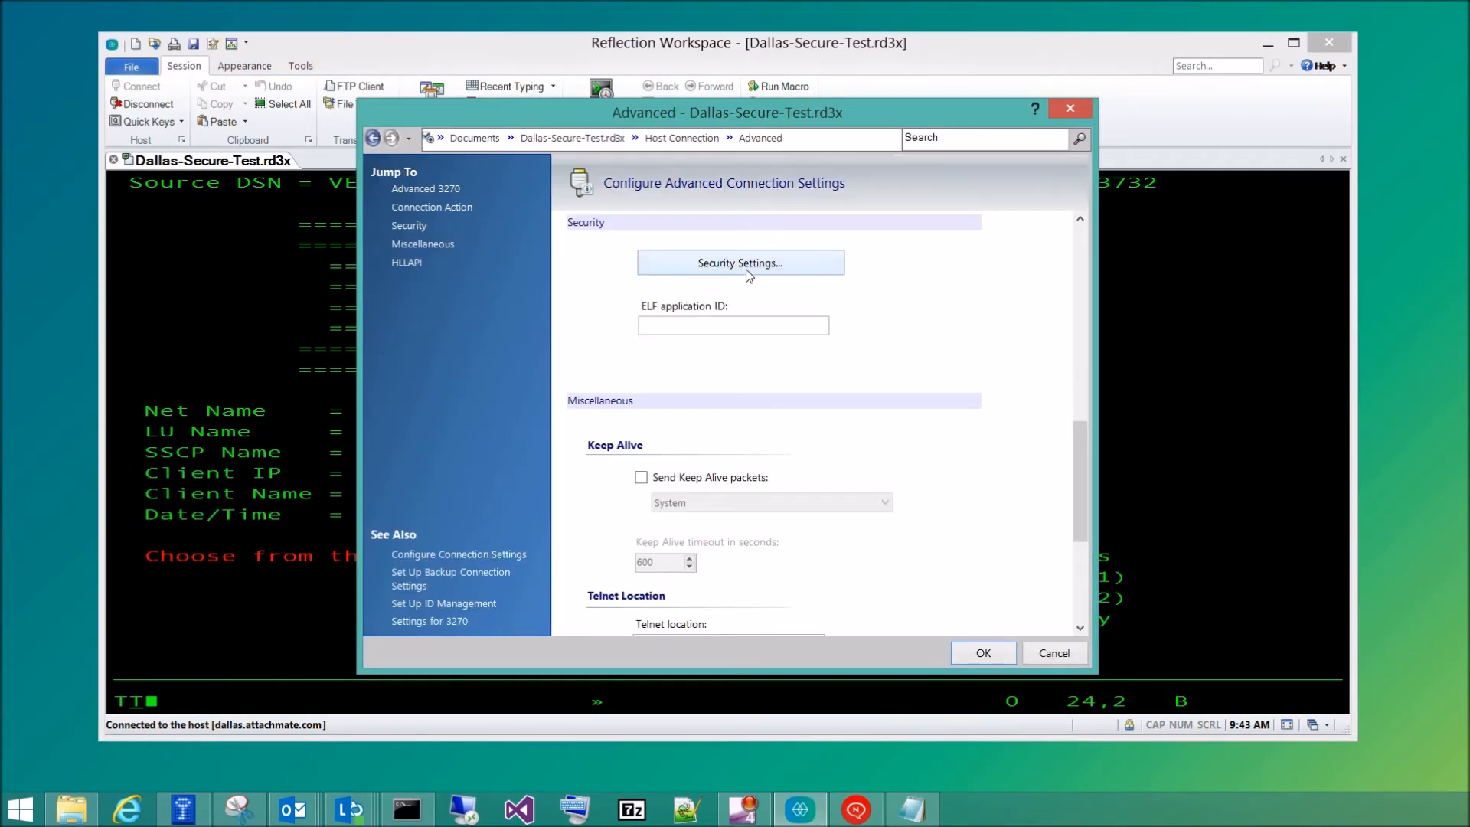
{"action": "left_click", "coordinate": [749, 273]}
{"action": "left_click", "coordinate": [789, 482]}
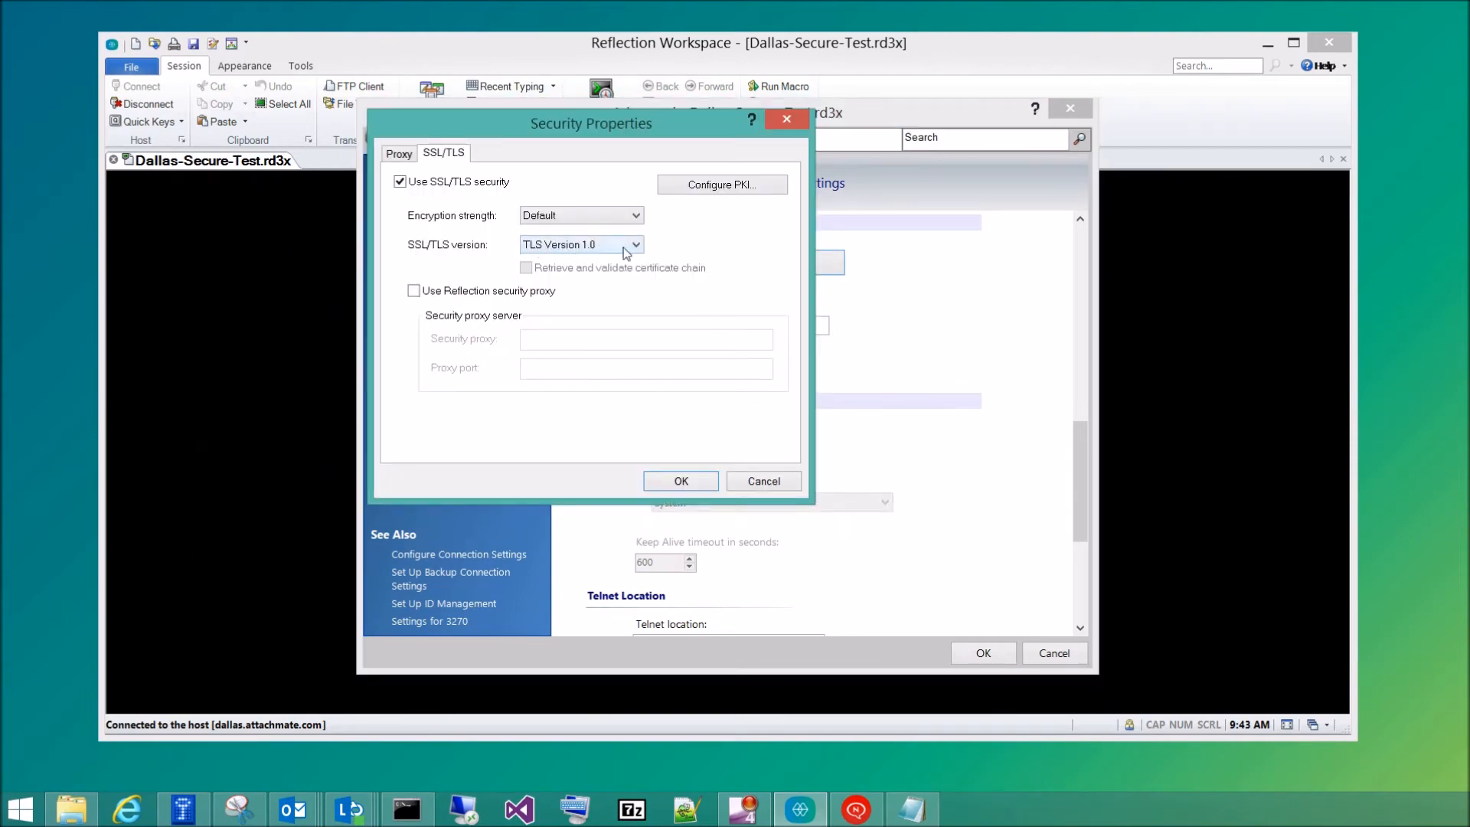
{"action": "left_click", "coordinate": [755, 482]}
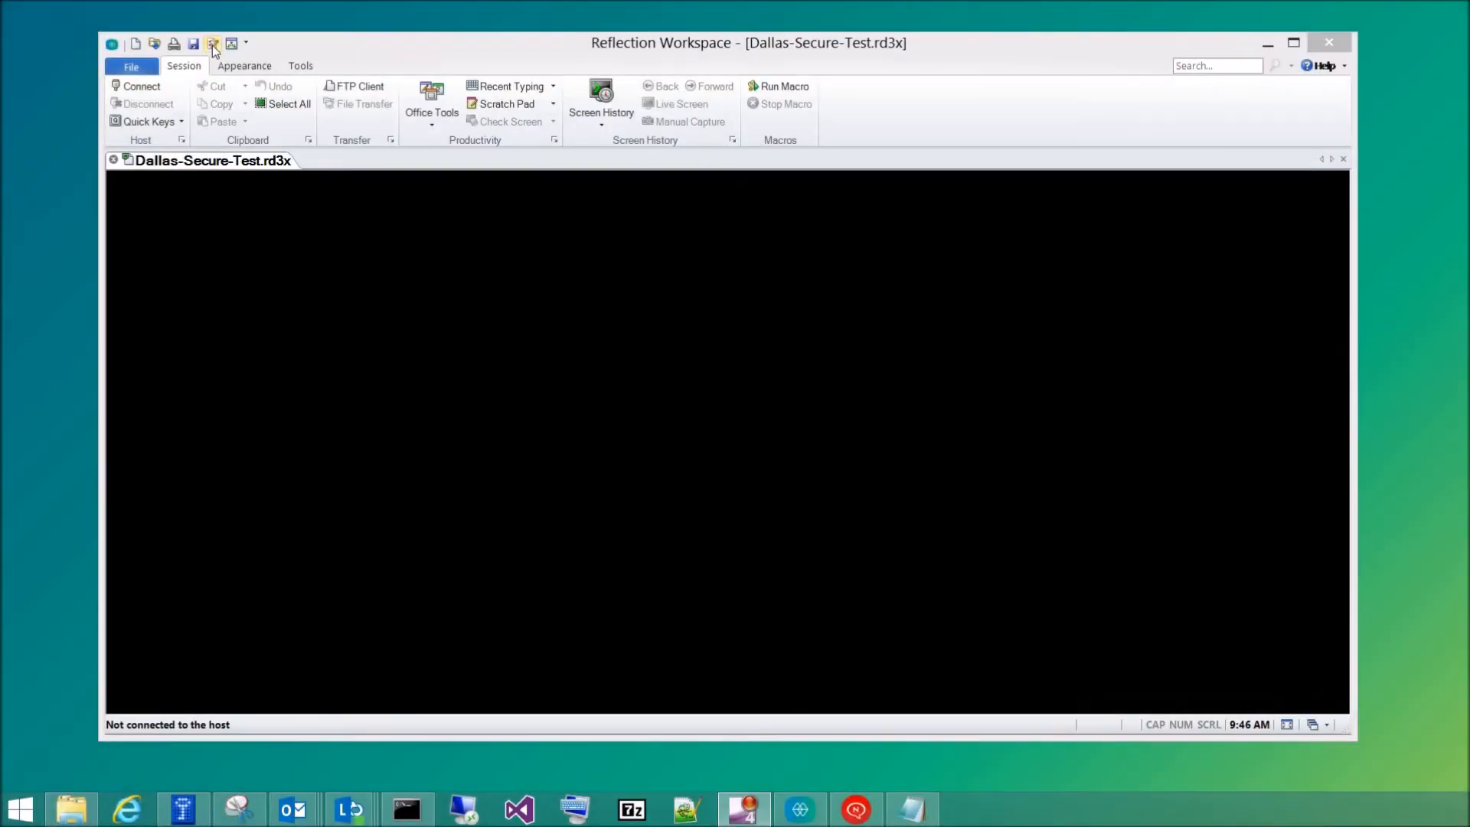
- Select another SSL/TLS version in the disconnected session's connection security settings and apply the change
{"action": "left_click", "coordinate": [213, 44]}
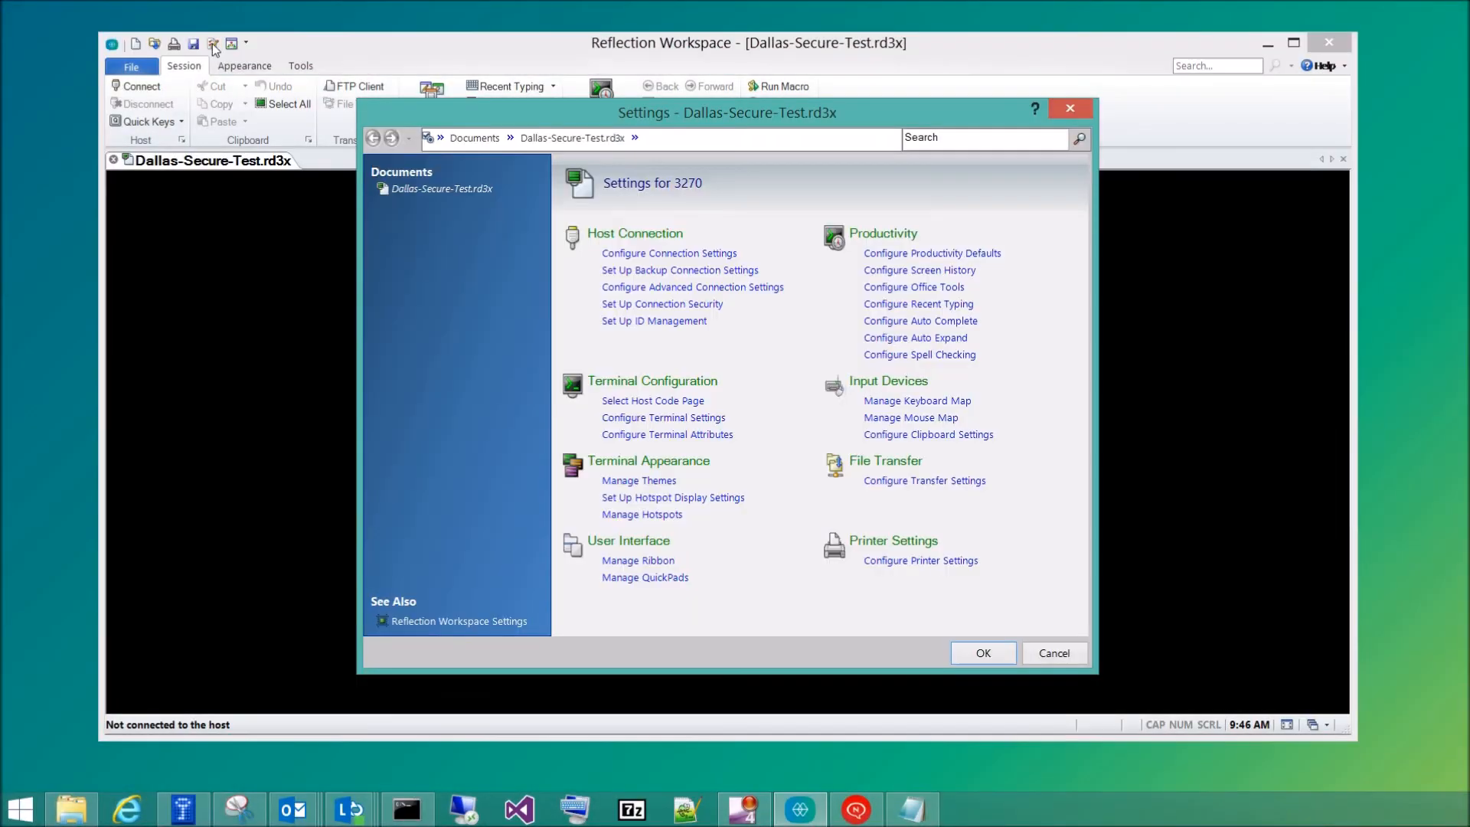
{"action": "left_click", "coordinate": [660, 302]}
{"action": "left_click", "coordinate": [706, 265]}
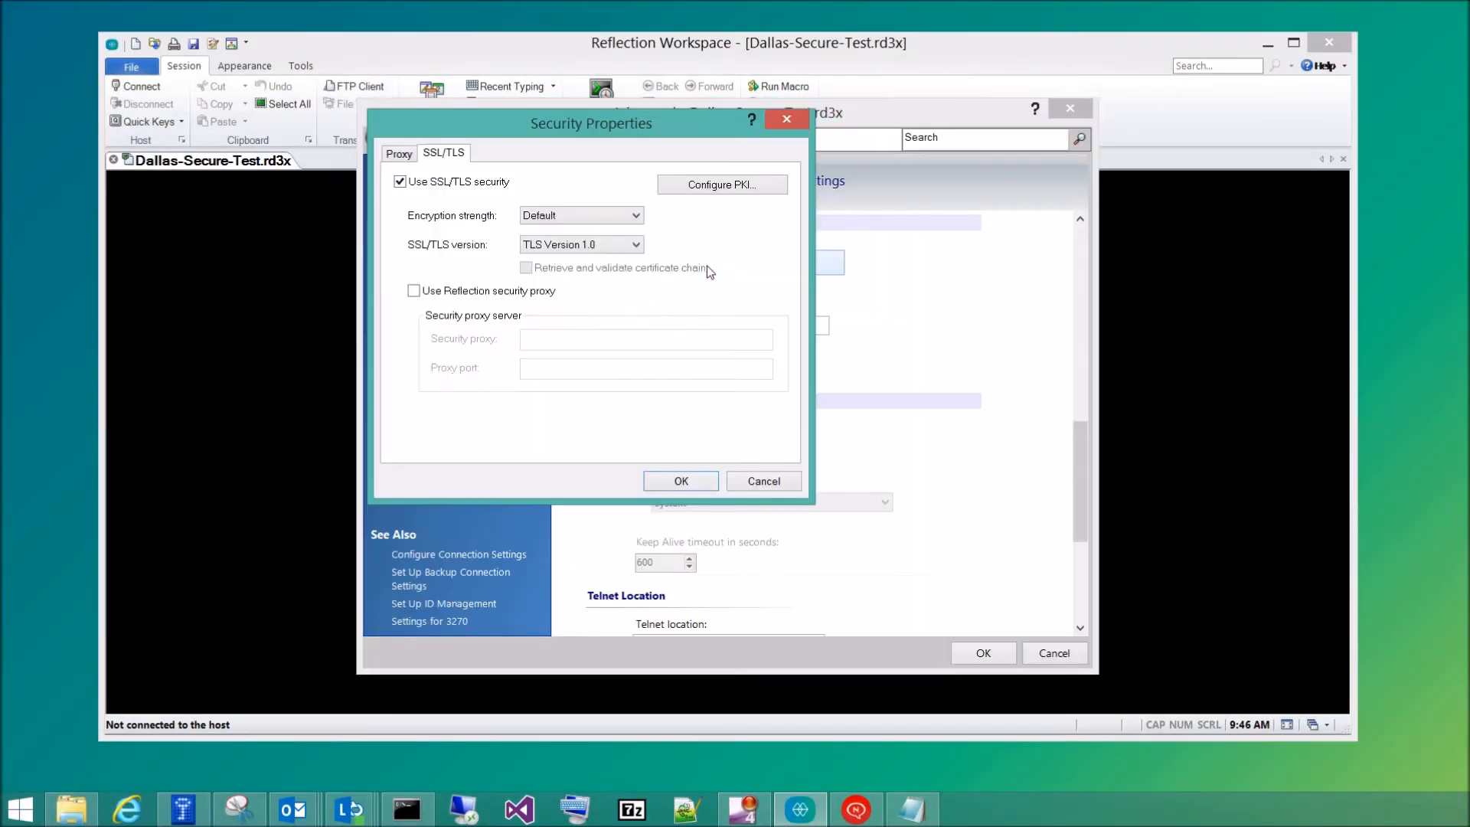
{"action": "left_click", "coordinate": [635, 244]}
{"action": "left_click", "coordinate": [598, 273]}
{"action": "left_click", "coordinate": [677, 480]}
{"action": "left_click", "coordinate": [965, 651]}
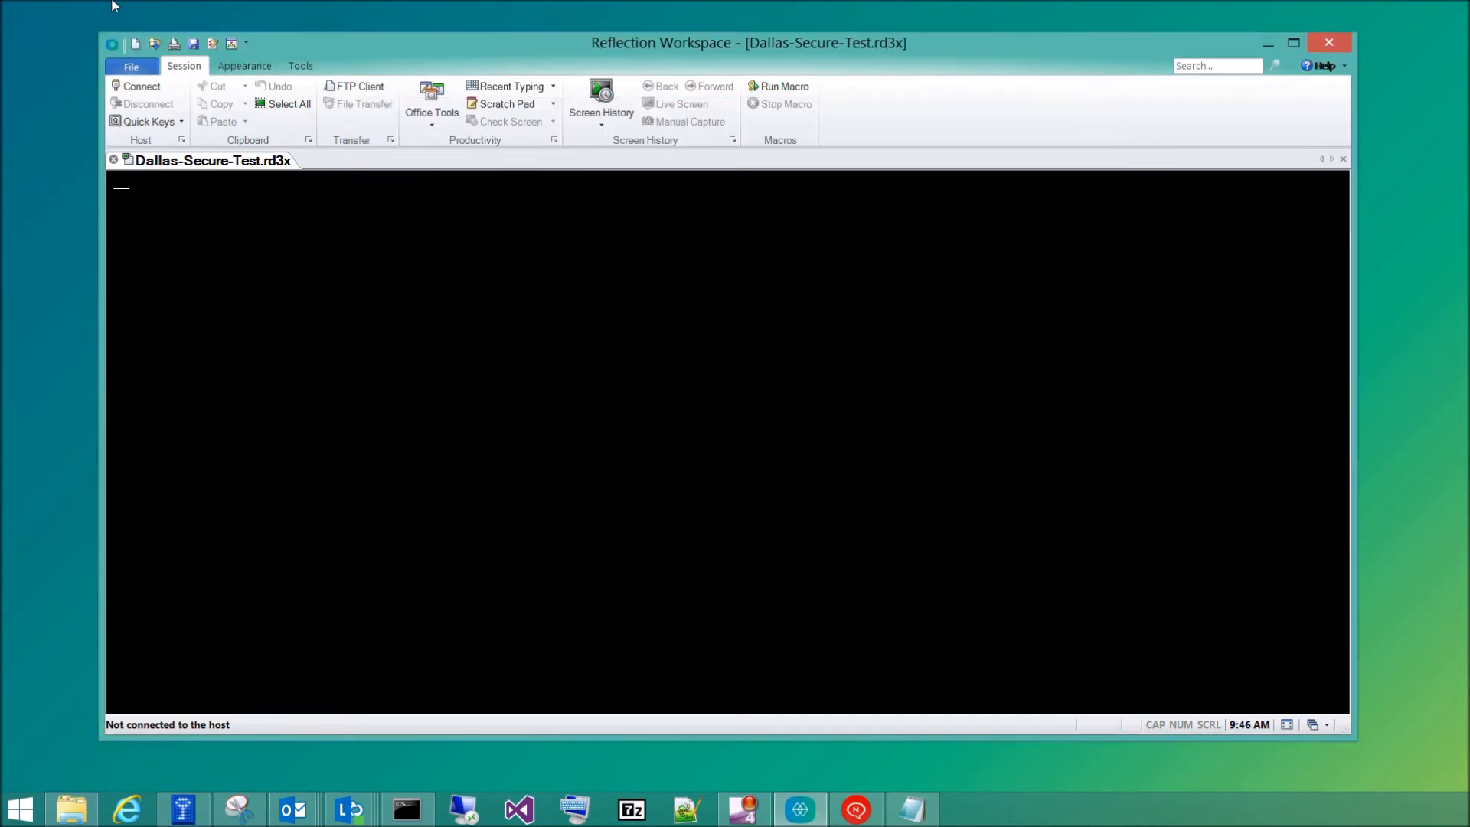
- Save and close the session and reopen it from the recent documents, acknowledging the Heartbleed warning and the communications error
{"action": "right_click", "coordinate": [202, 162]}
{"action": "left_click", "coordinate": [240, 184]}
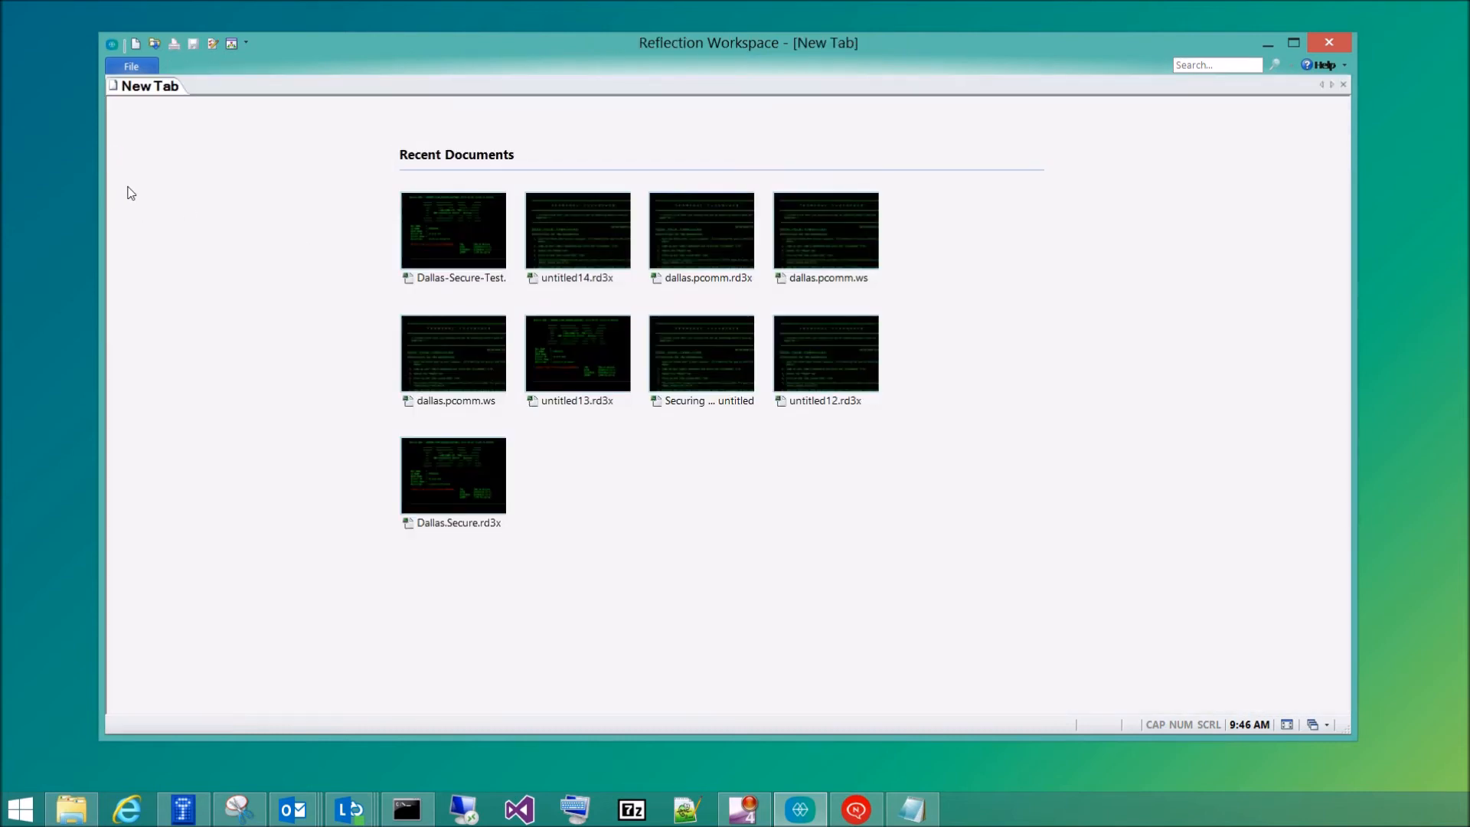
{"action": "left_click", "coordinate": [455, 243]}
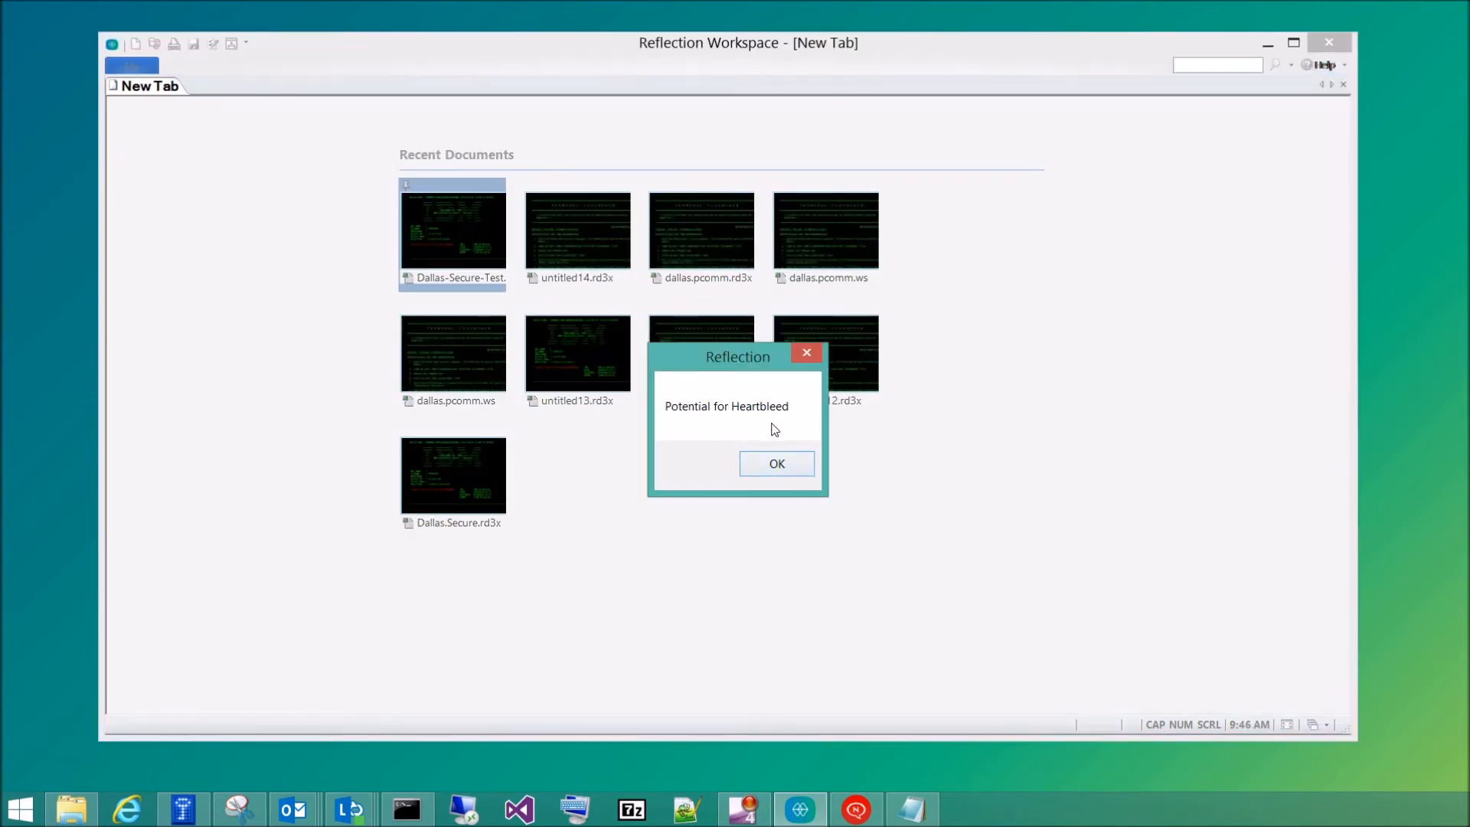
{"action": "left_click", "coordinate": [776, 464]}
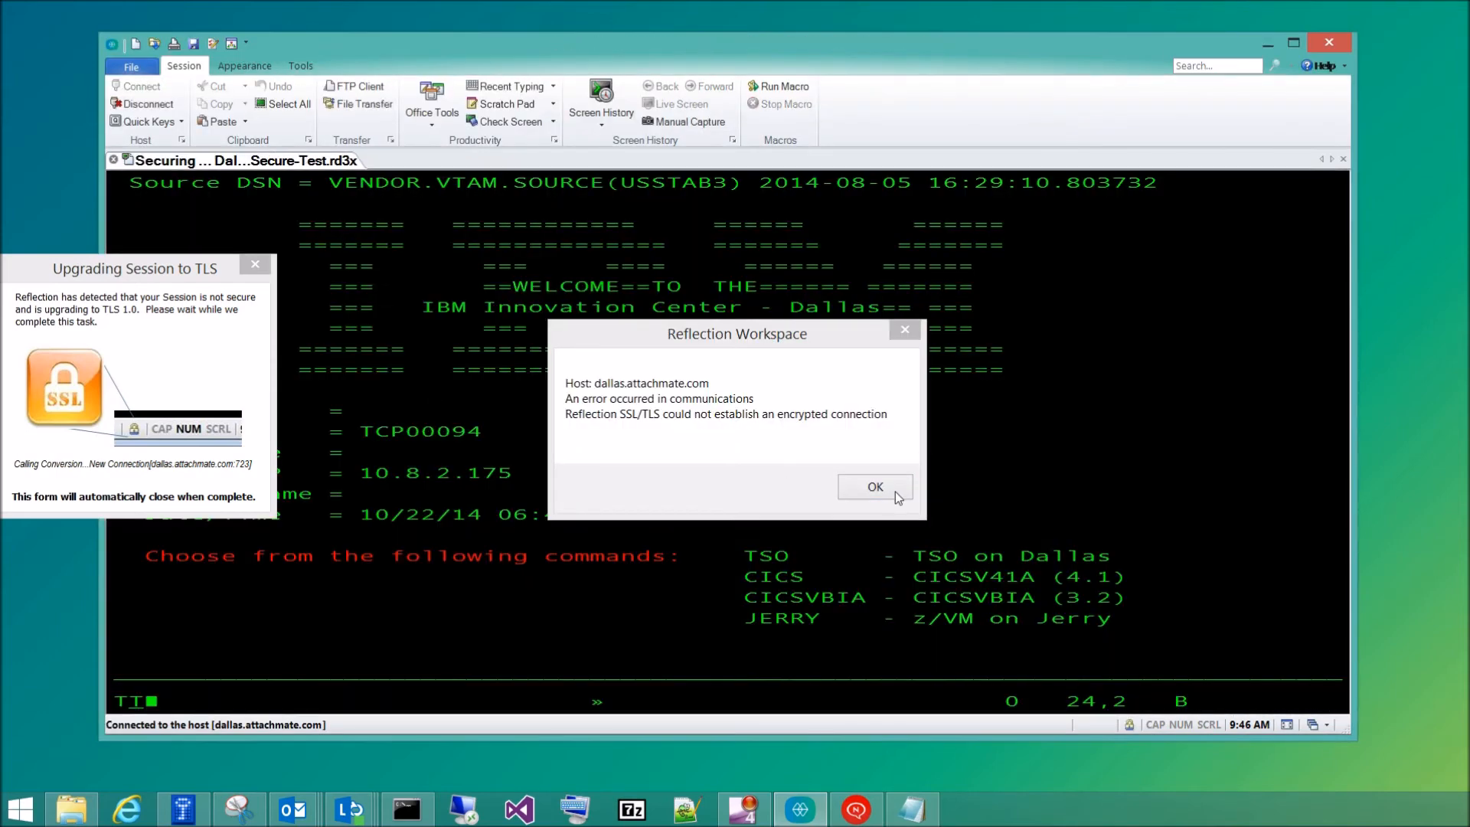
{"action": "left_click", "coordinate": [894, 491]}
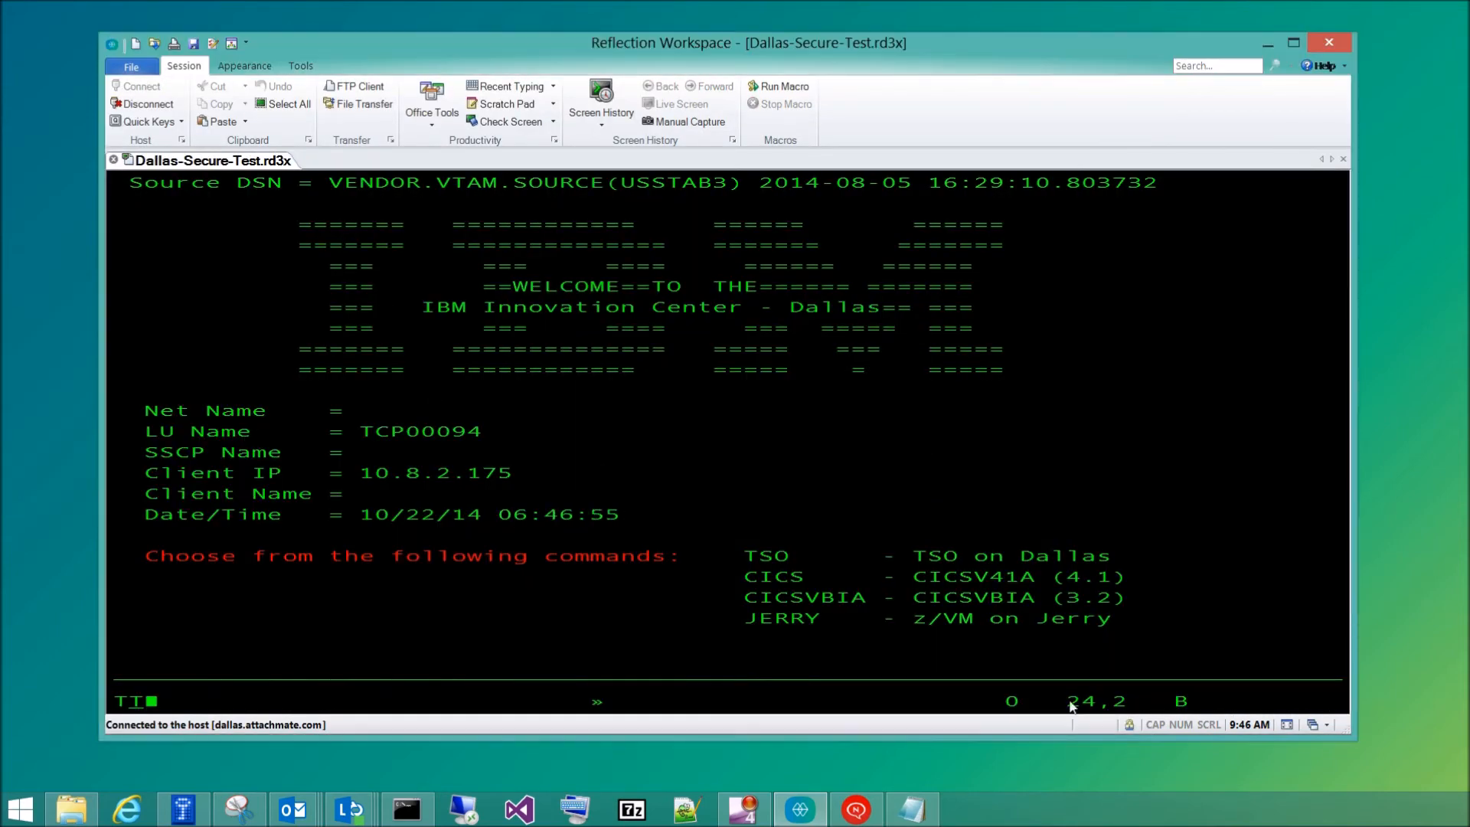
- View the host's security certificate and check the SSL/TLS version in the session's connection security settings
{"action": "left_click", "coordinate": [1129, 728]}
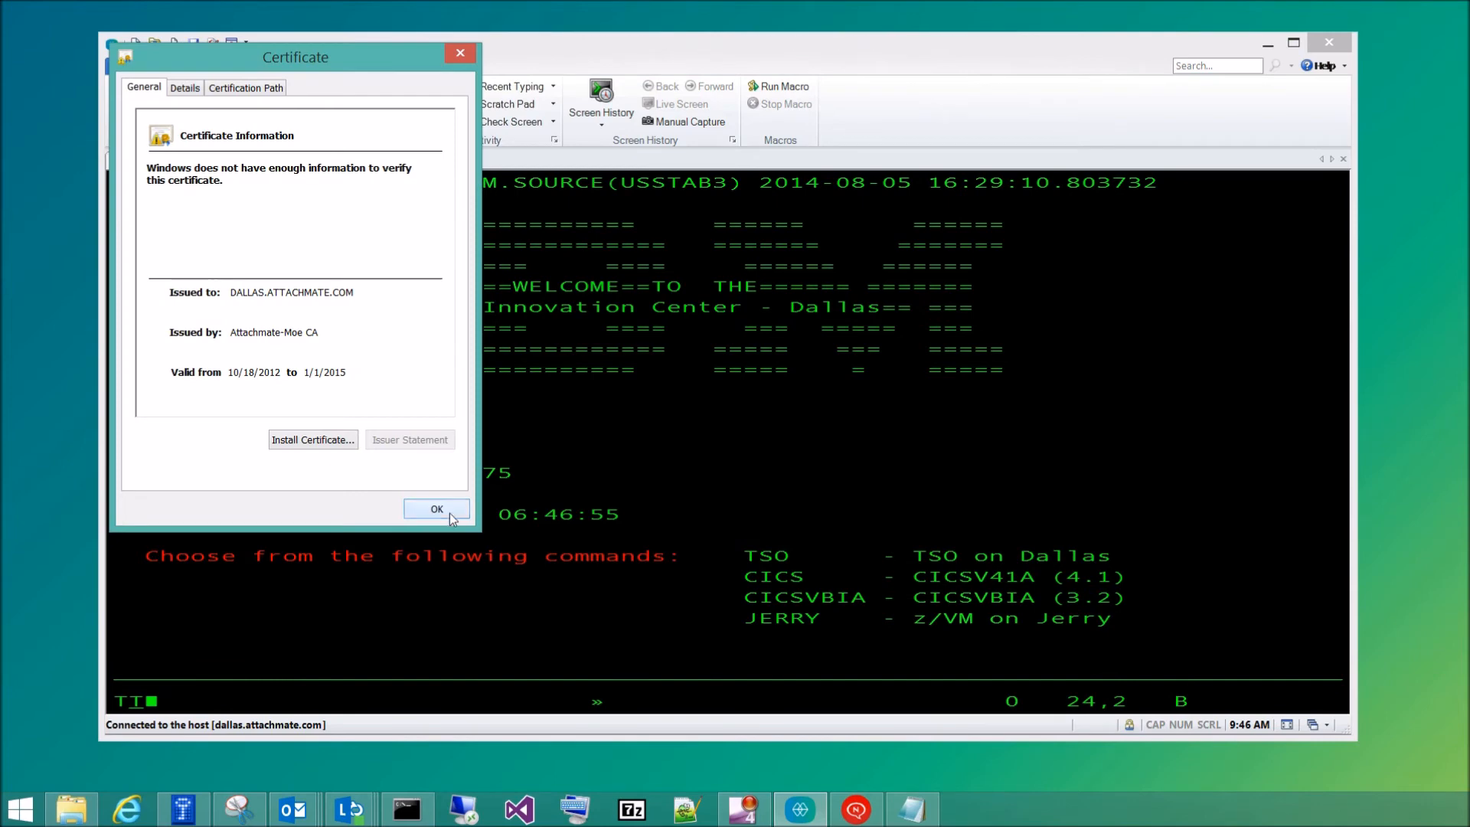
{"action": "left_click", "coordinate": [448, 509]}
{"action": "left_click", "coordinate": [211, 46]}
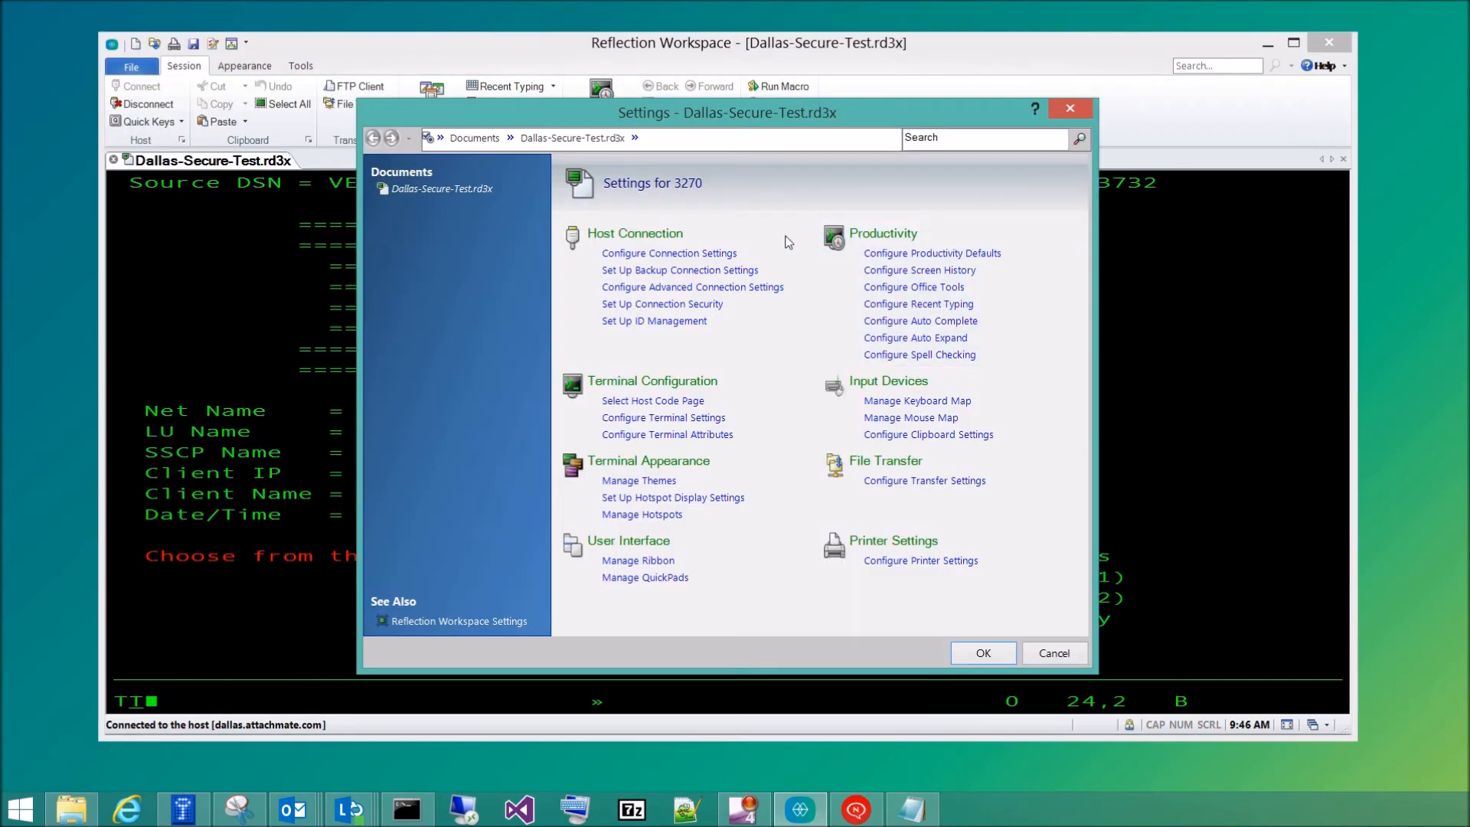
{"action": "left_click", "coordinate": [673, 306]}
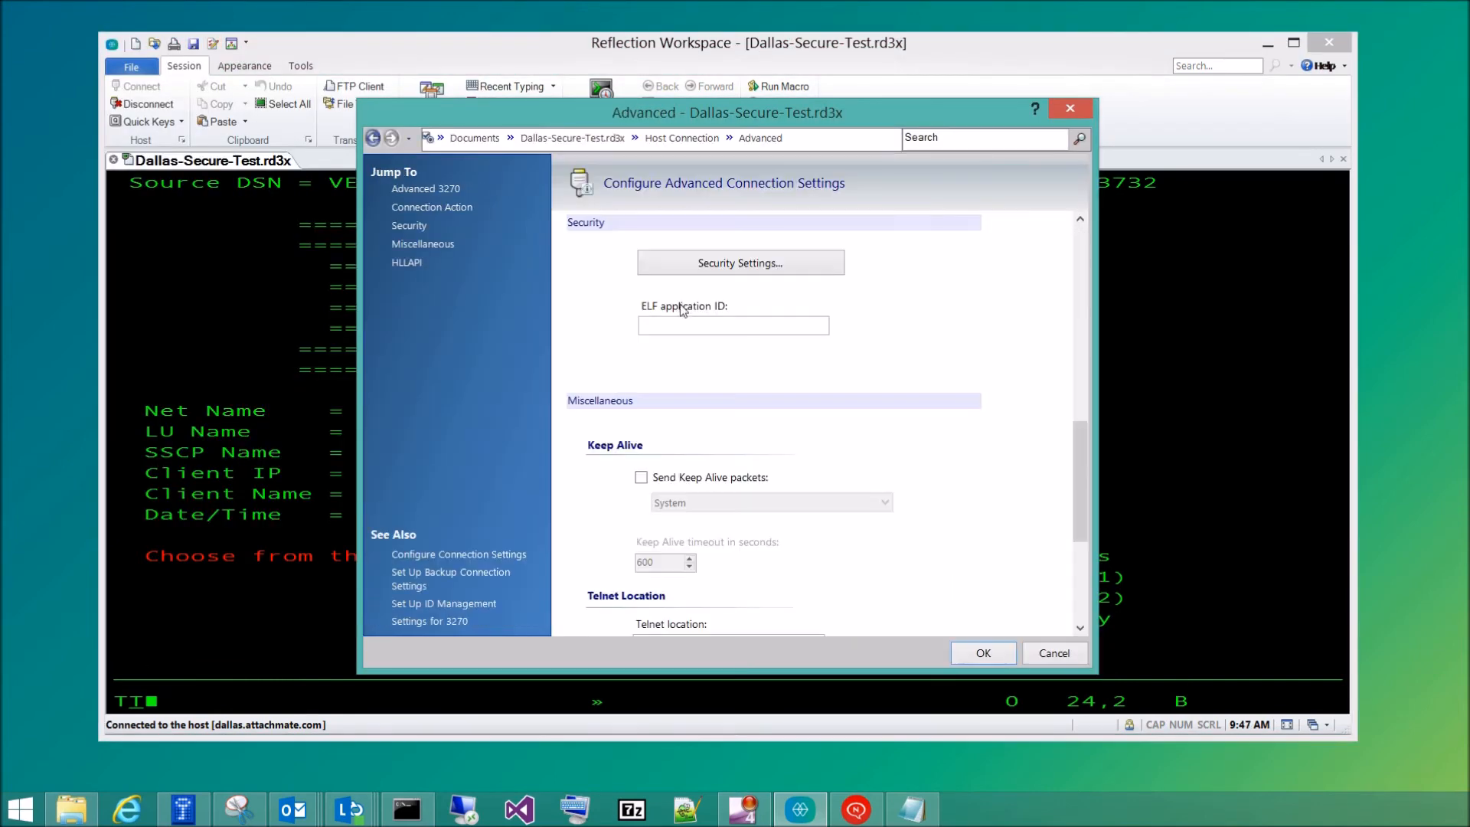
{"action": "left_click", "coordinate": [701, 265]}
{"action": "left_click", "coordinate": [792, 487]}
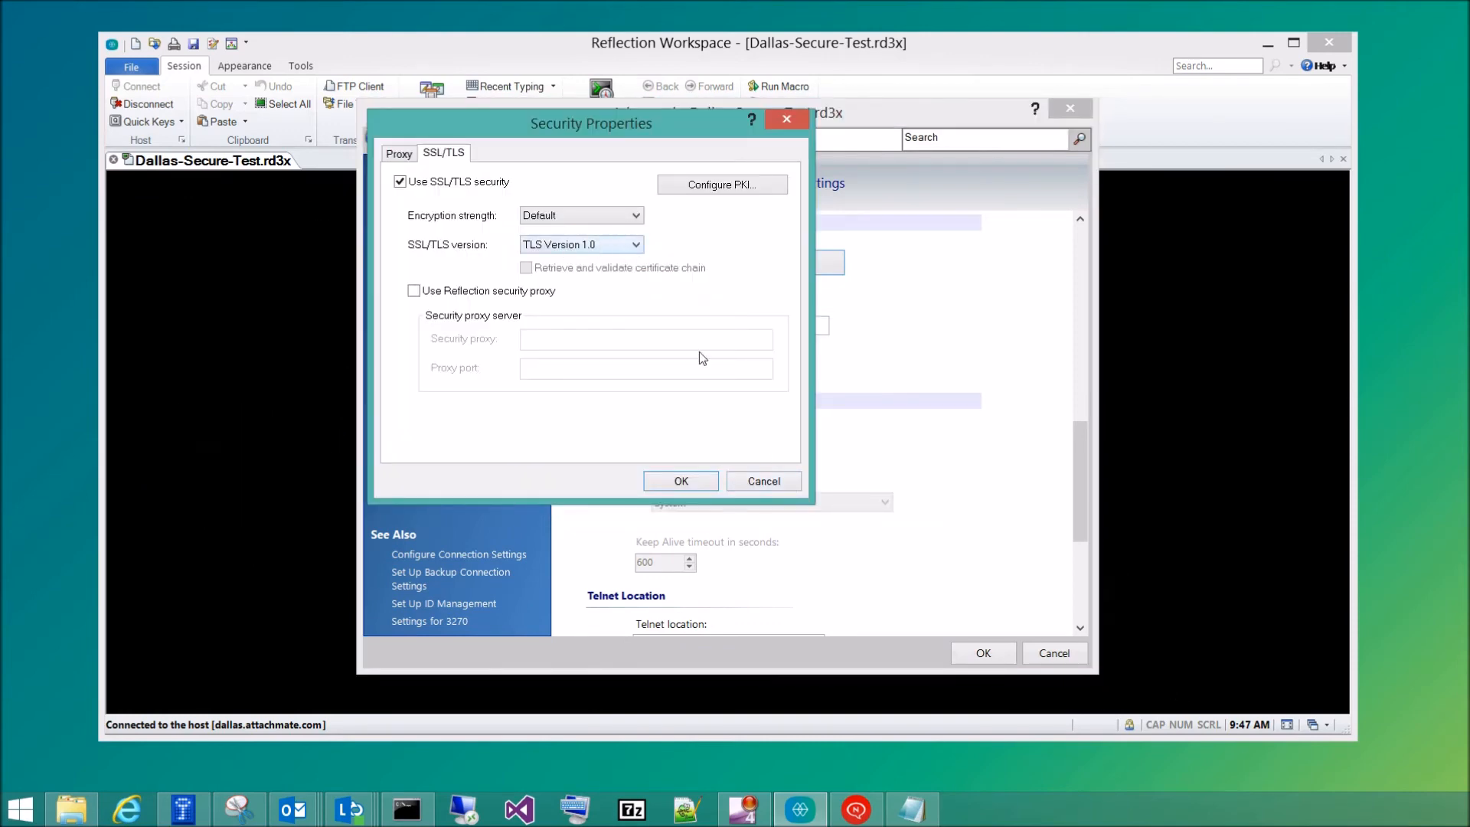
{"action": "left_click", "coordinate": [682, 481]}
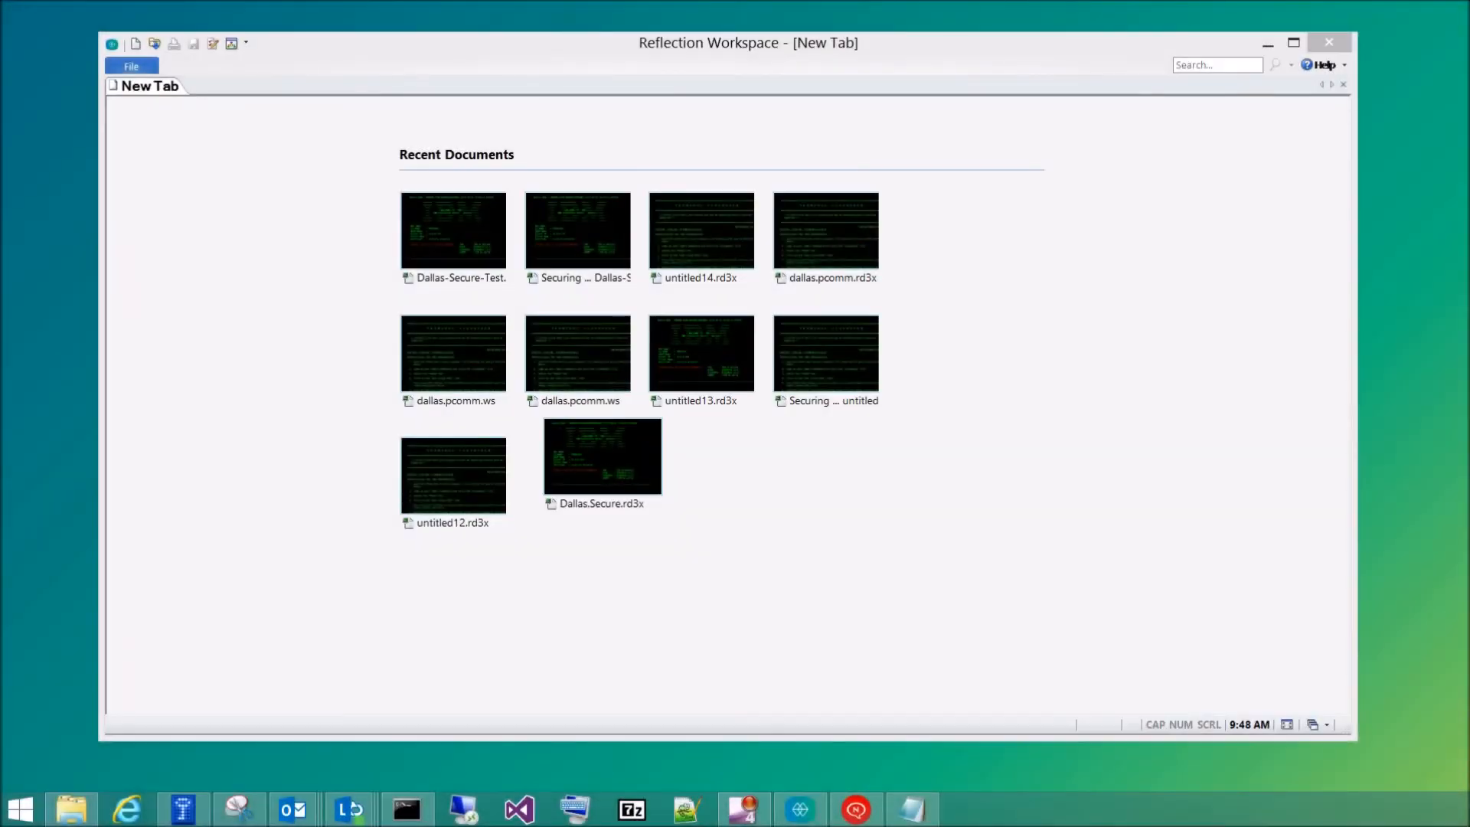
- Examine the session document types that can be opened in the workspace, and close the file selection without opening anything
{"action": "left_click_drag", "start_coordinate": [66, 140], "coordinate": [43, 75]}
{"action": "left_click", "coordinate": [17, 250]}
{"action": "left_click", "coordinate": [119, 67]}
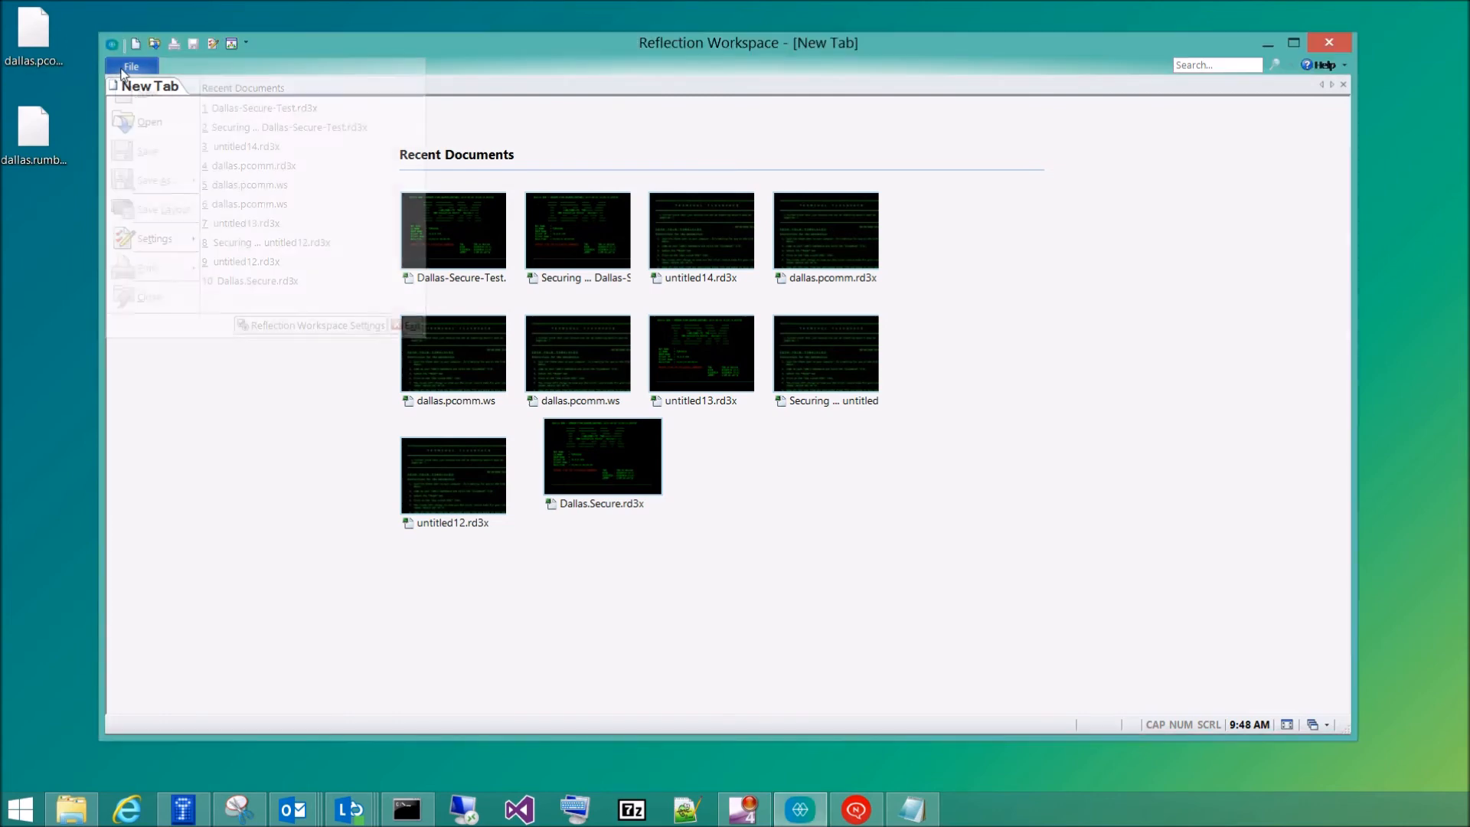
{"action": "left_click", "coordinate": [146, 132]}
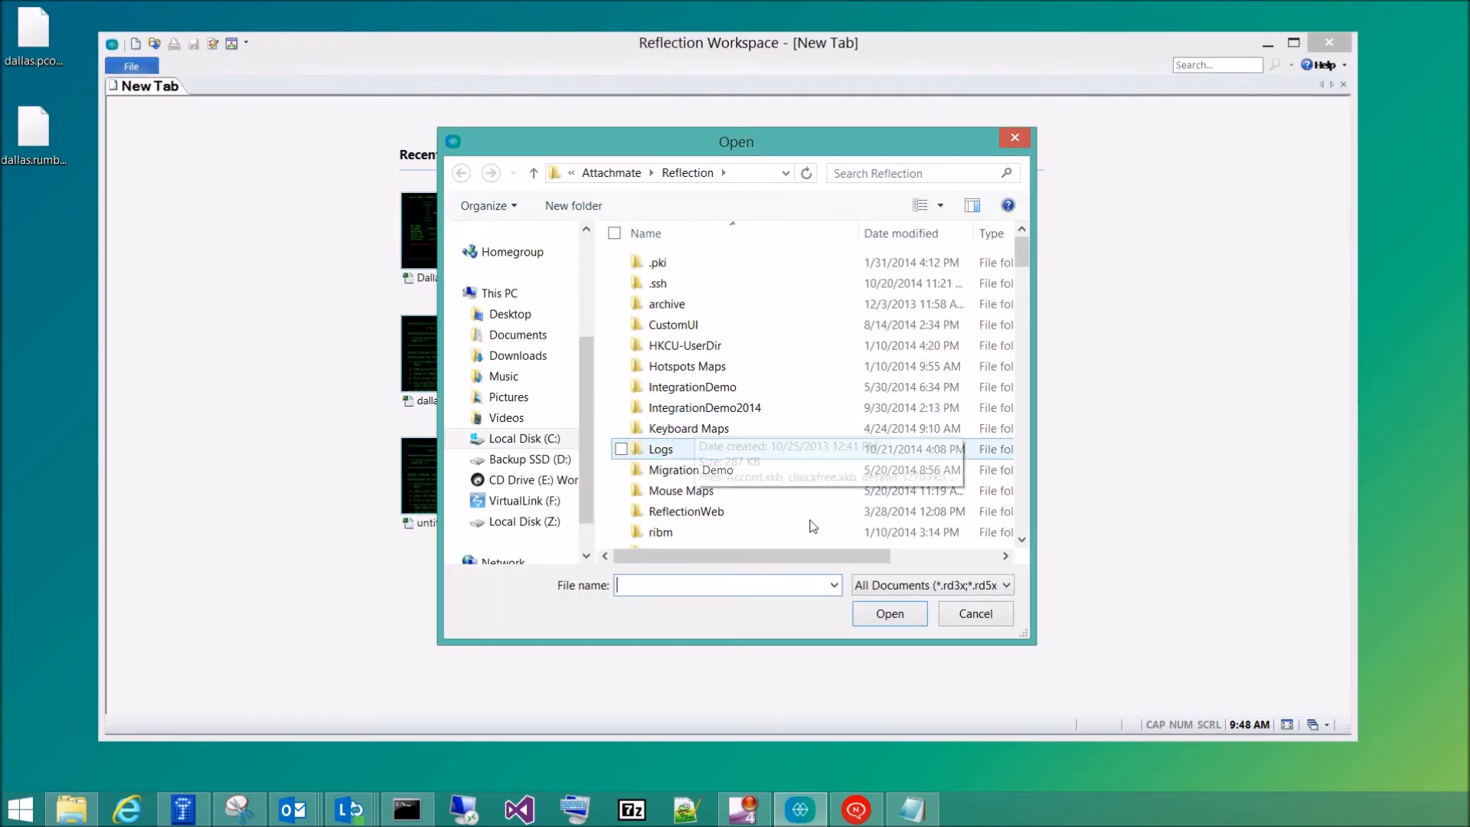
{"action": "left_click", "coordinate": [981, 588]}
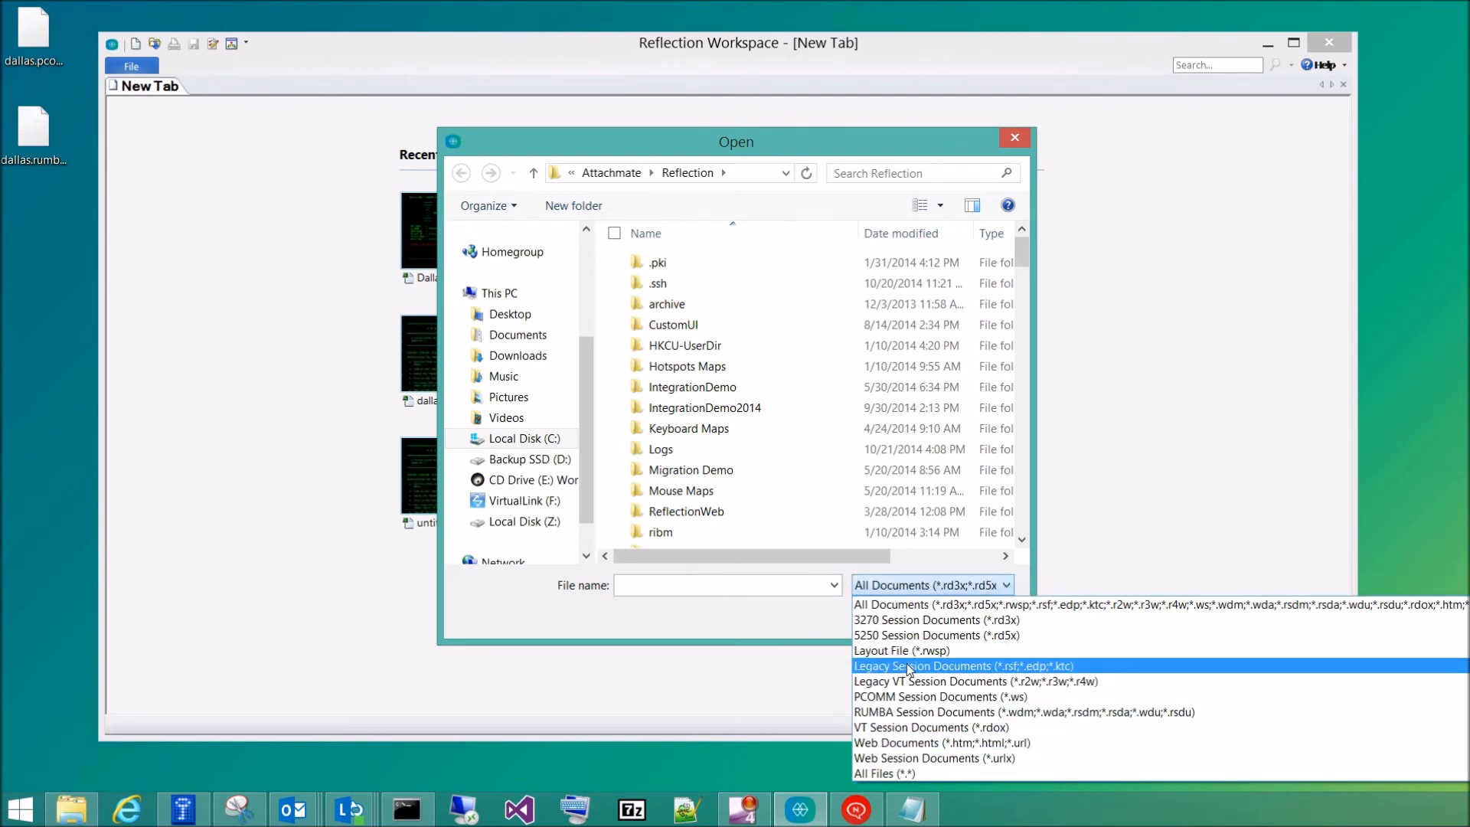
{"action": "left_click", "coordinate": [1014, 139]}
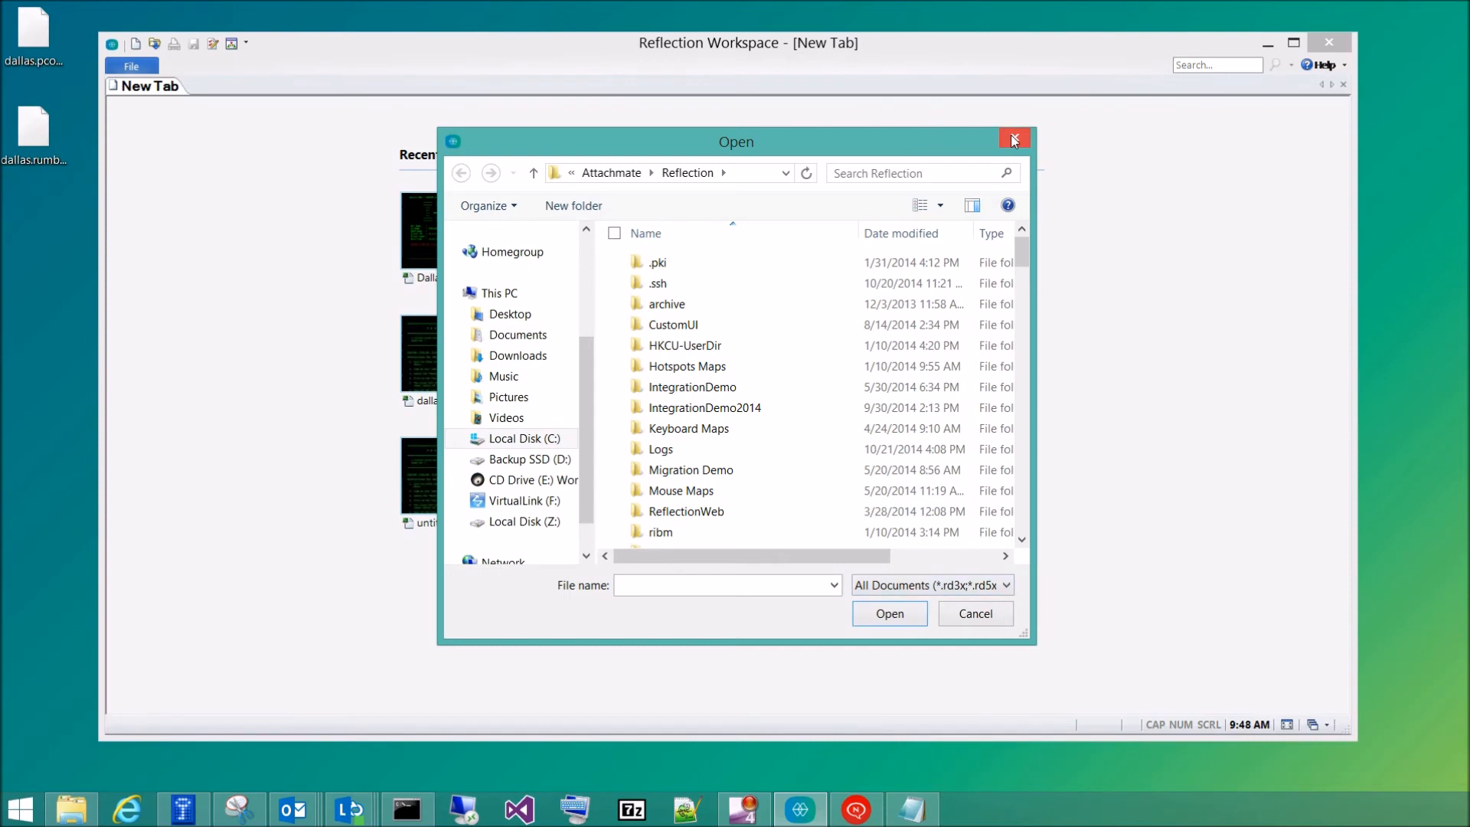
{"action": "left_click", "coordinate": [1014, 139]}
- Open the desktop file dallas.pcomm.ws in Reflection Workspace and view the host's security certificate
{"action": "left_click", "coordinate": [38, 58]}
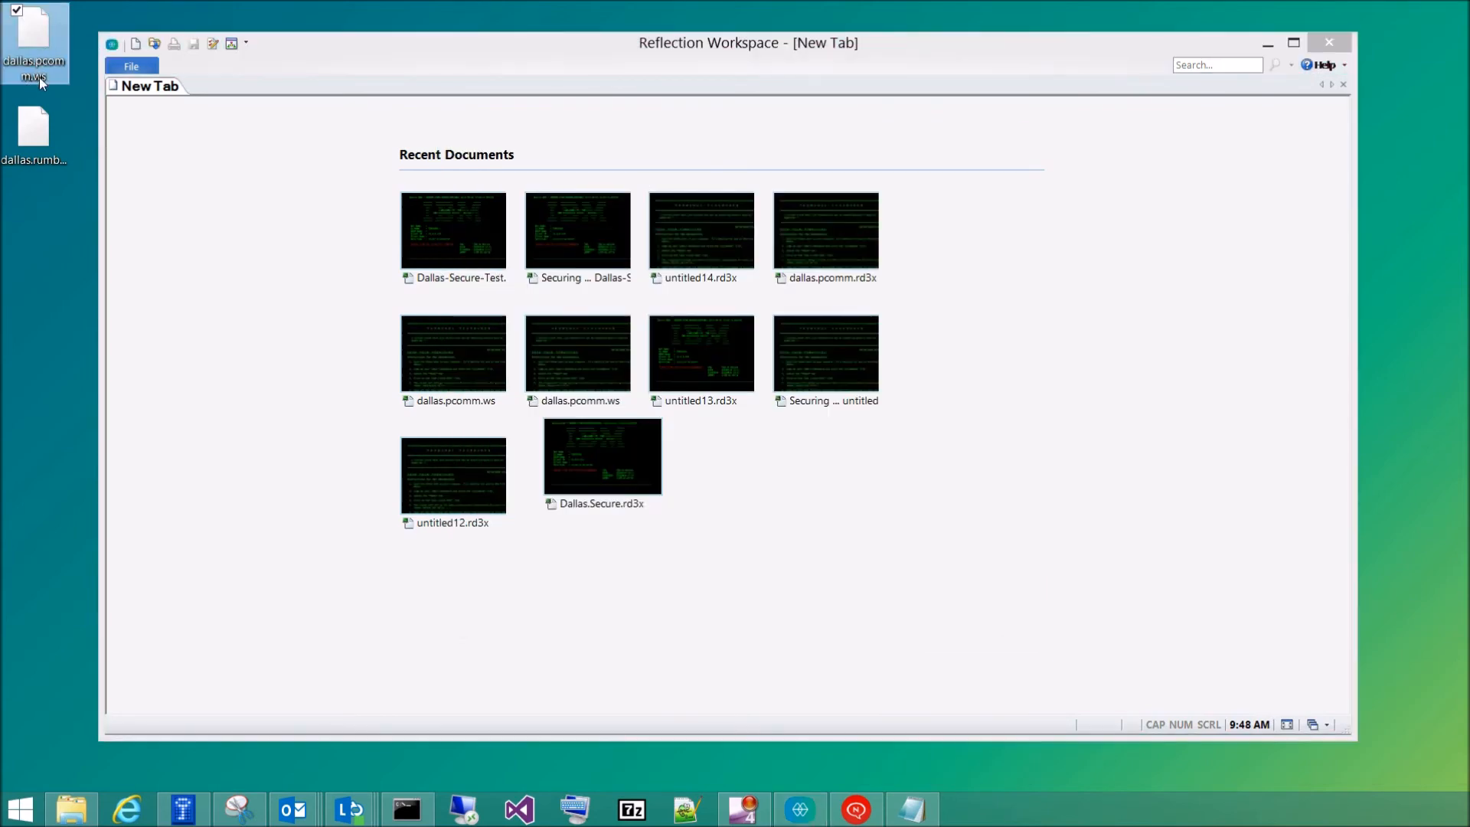
{"action": "left_click_drag", "start_coordinate": [67, 67], "coordinate": [170, 127]}
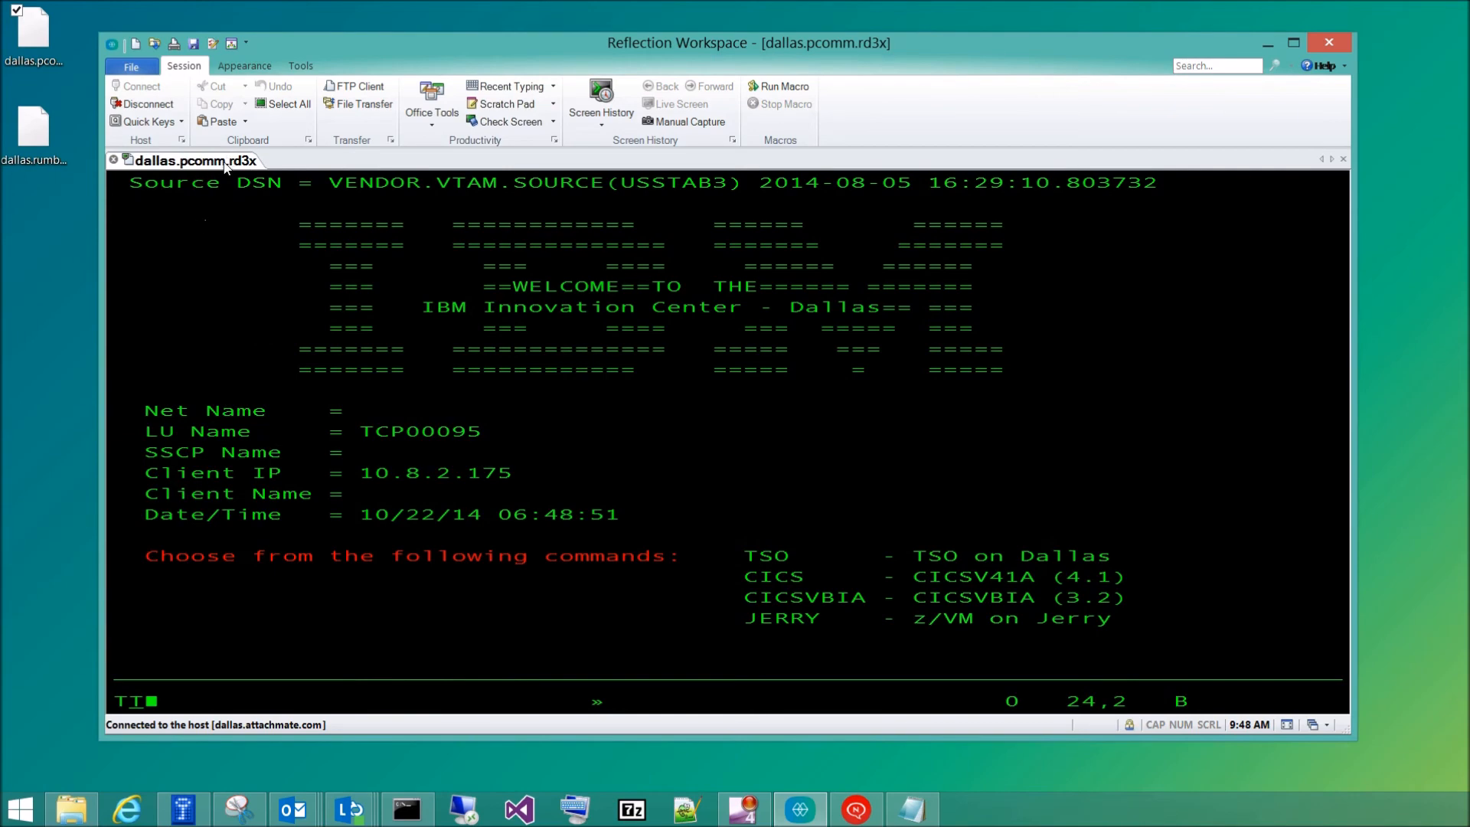
{"action": "left_click", "coordinate": [1130, 725]}
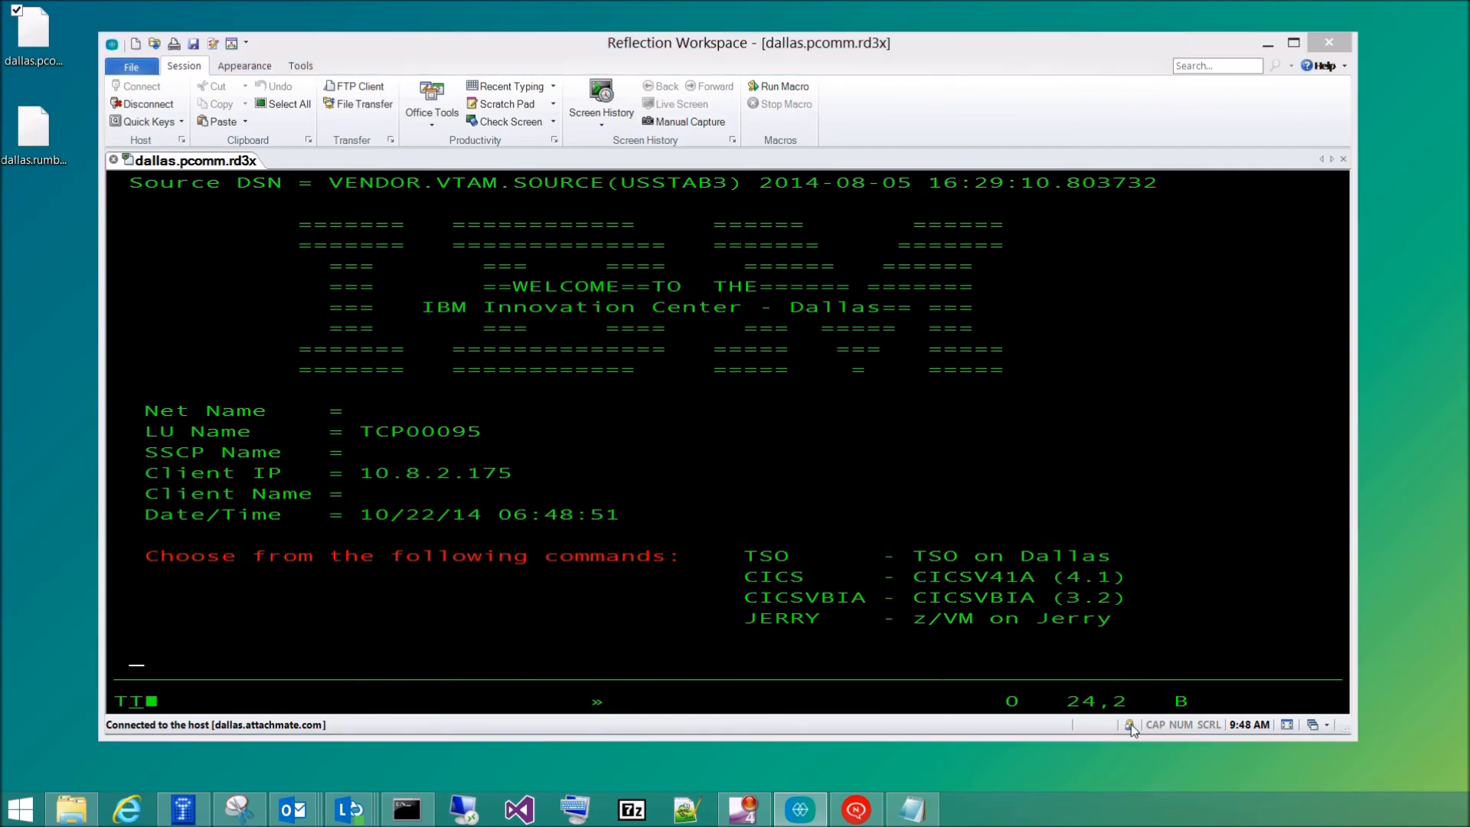
{"action": "left_click", "coordinate": [458, 54]}
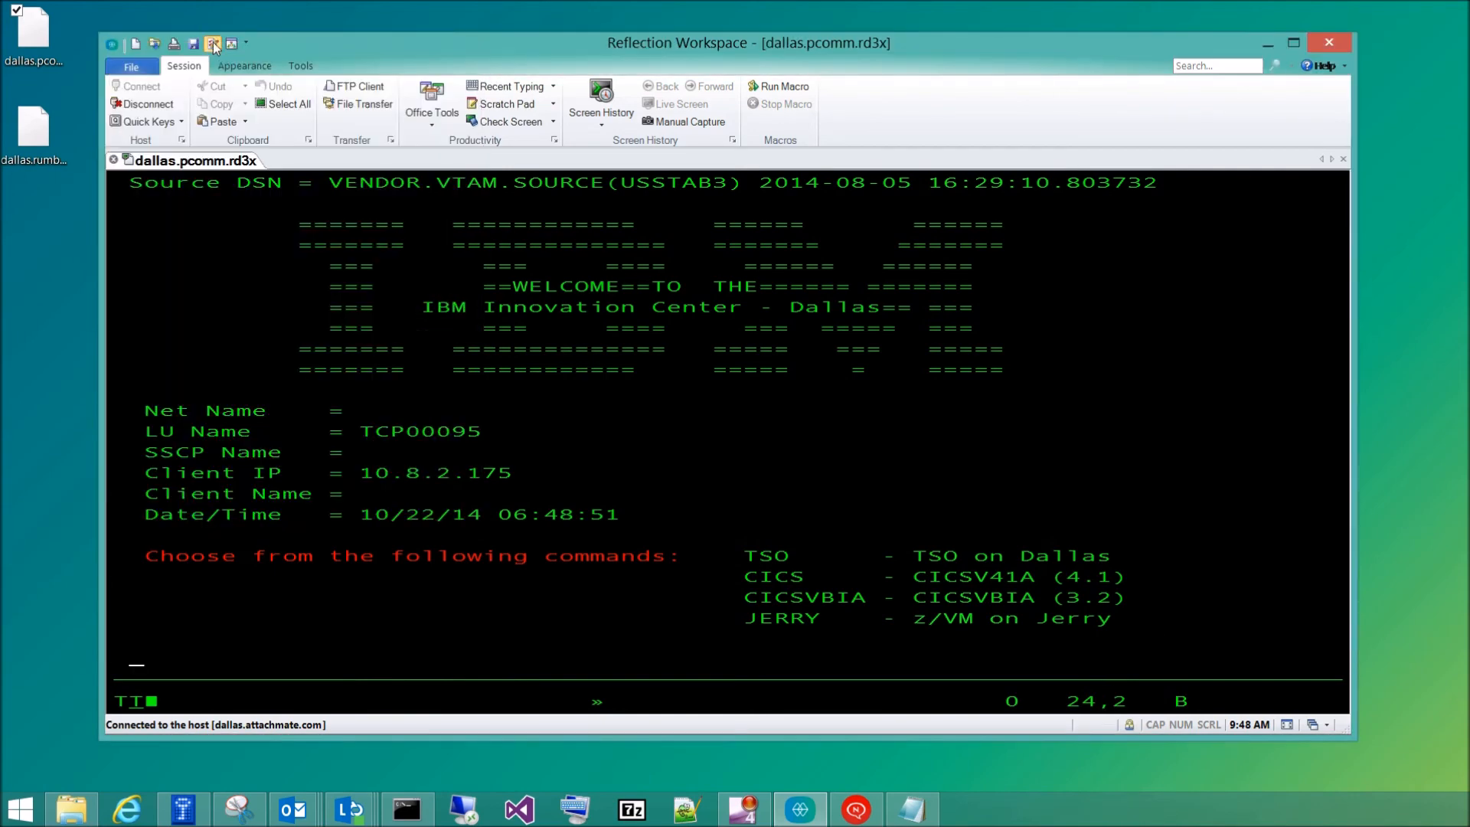
- Check the SSL/TLS version in the connection security settings of dallas.pcomm.rd3x without making changes
{"action": "left_click", "coordinate": [213, 43]}
{"action": "left_click", "coordinate": [682, 307]}
{"action": "left_click", "coordinate": [764, 268]}
{"action": "left_click", "coordinate": [804, 490]}
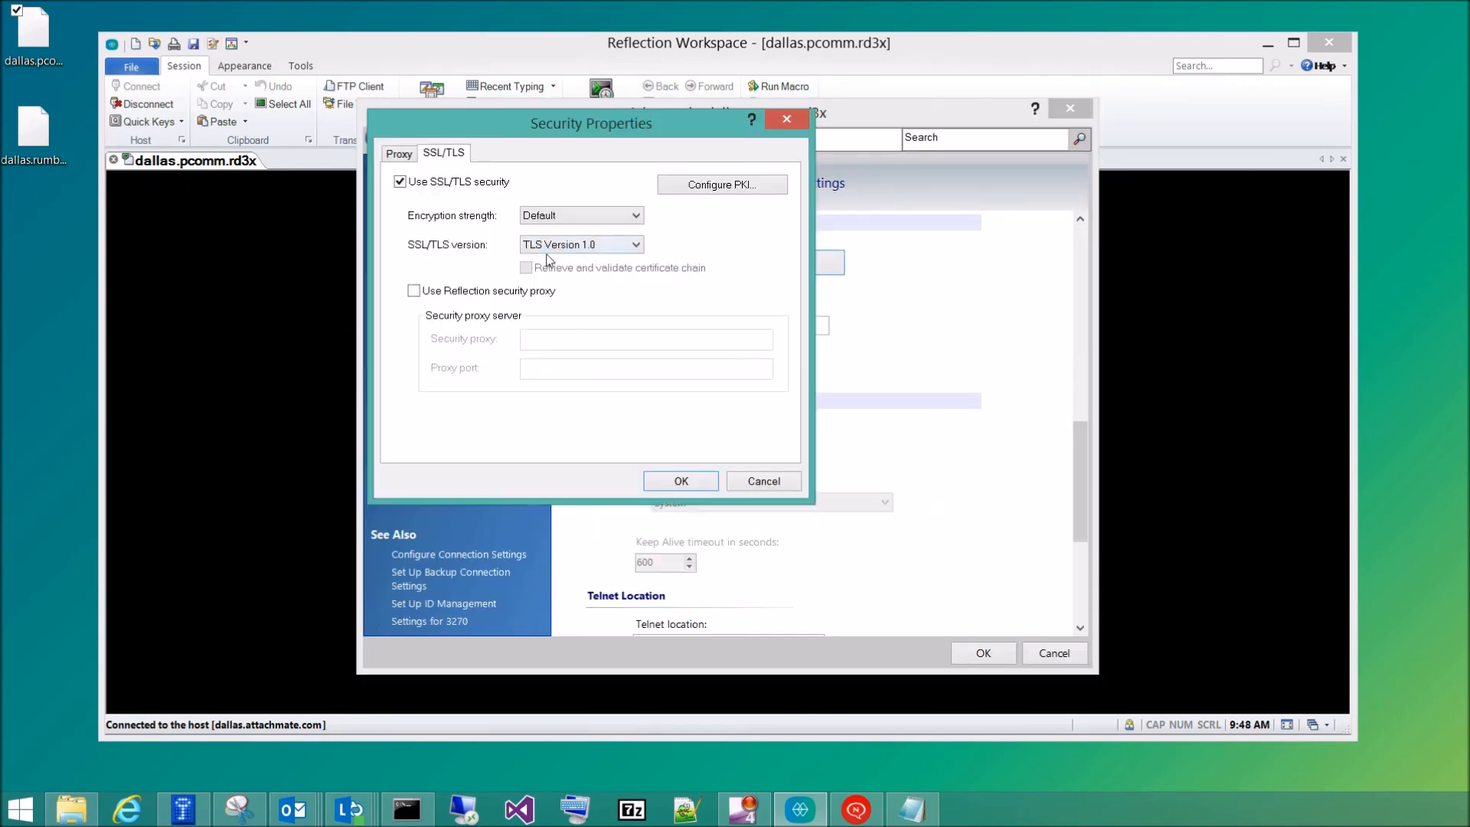
- Close the security properties and advanced connection settings of dallas.pcomm.rd3x
{"action": "left_click", "coordinate": [778, 485]}
{"action": "left_click", "coordinate": [986, 654]}
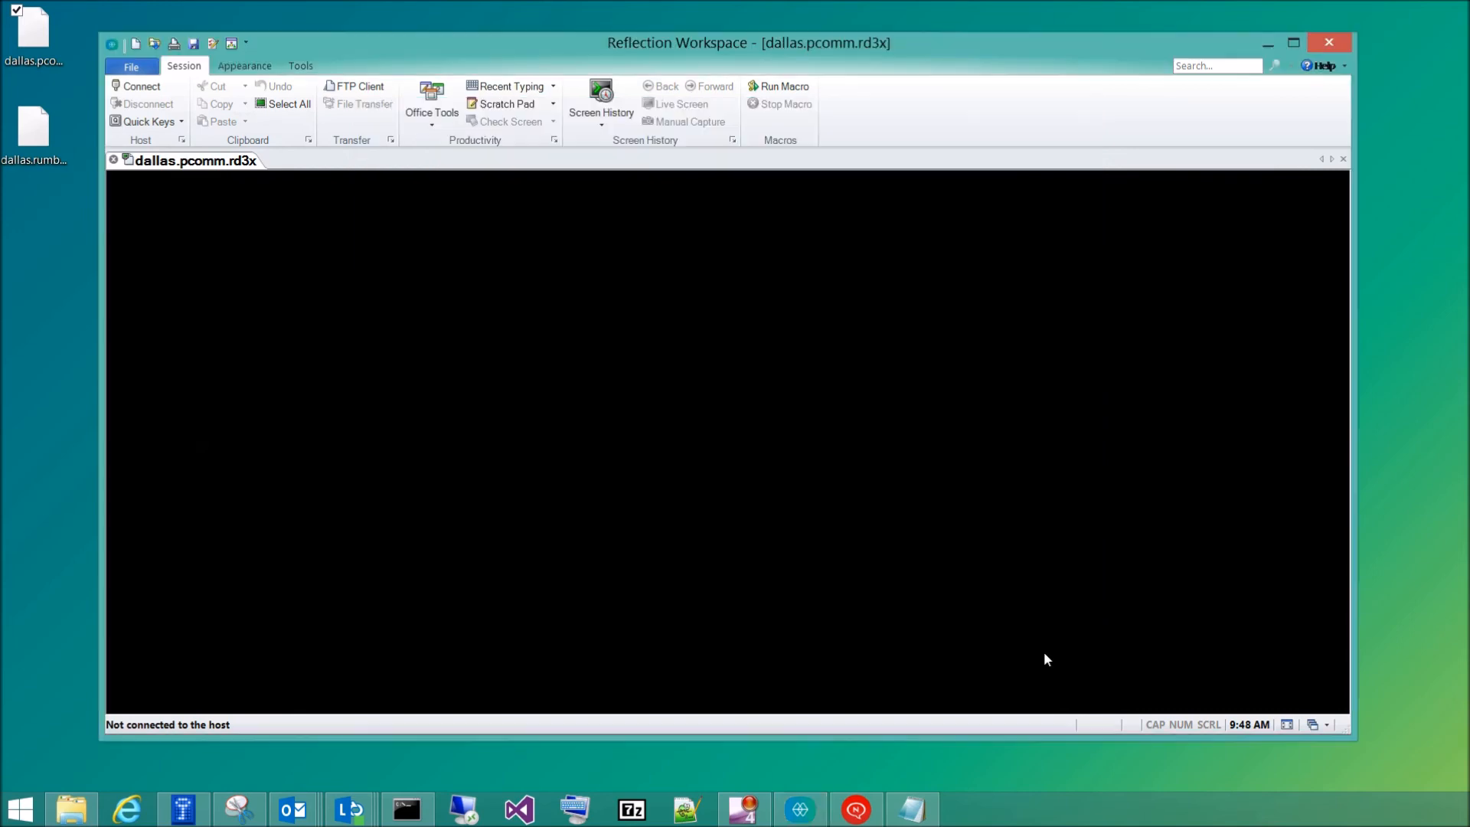
- Open the dallas.rumba session file from the desktop in Reflection Workspace and view the host's security certificate
{"action": "left_click_drag", "start_coordinate": [26, 121], "coordinate": [335, 168]}
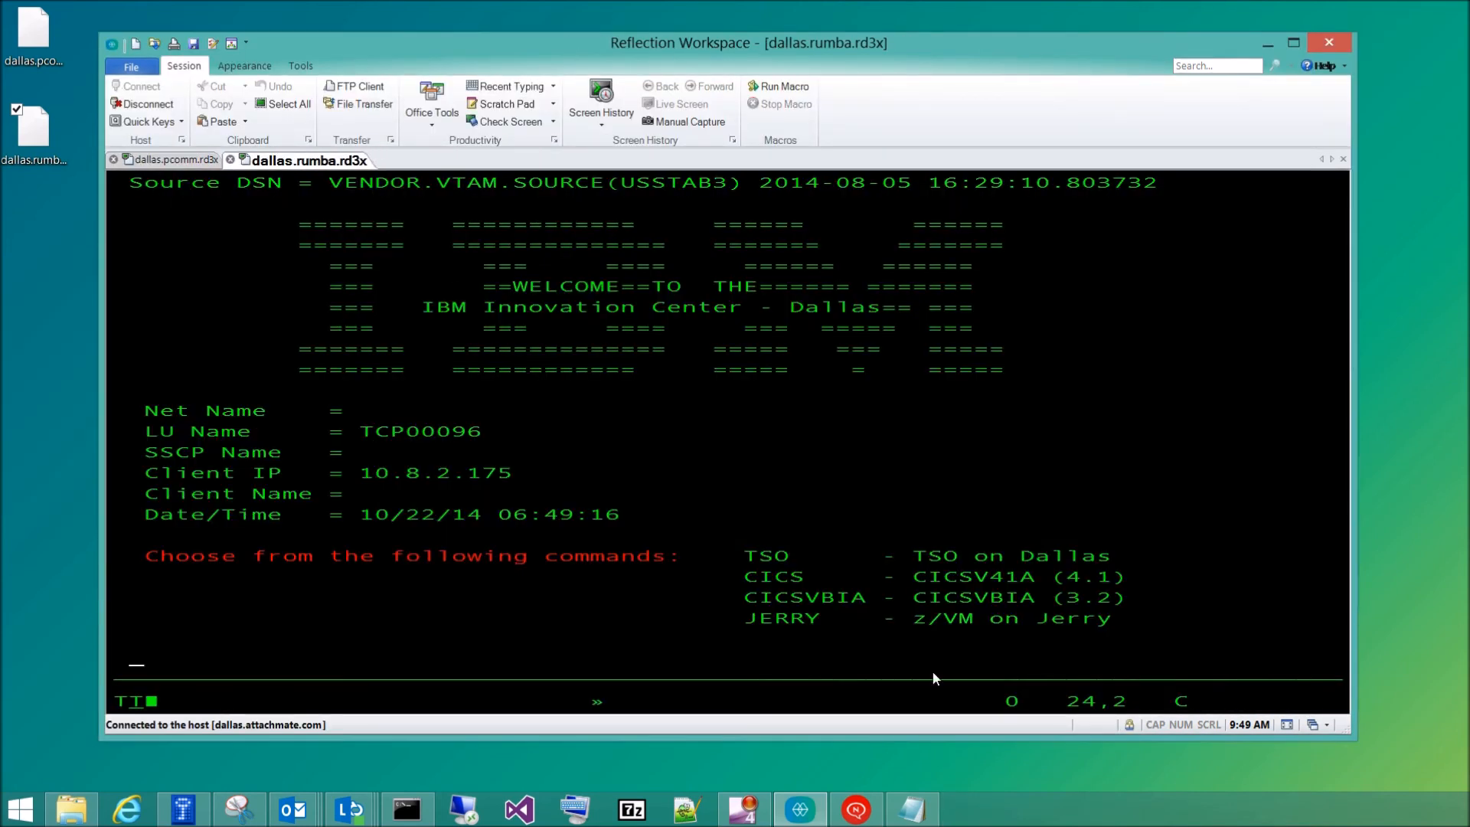
{"action": "left_click", "coordinate": [1131, 724]}
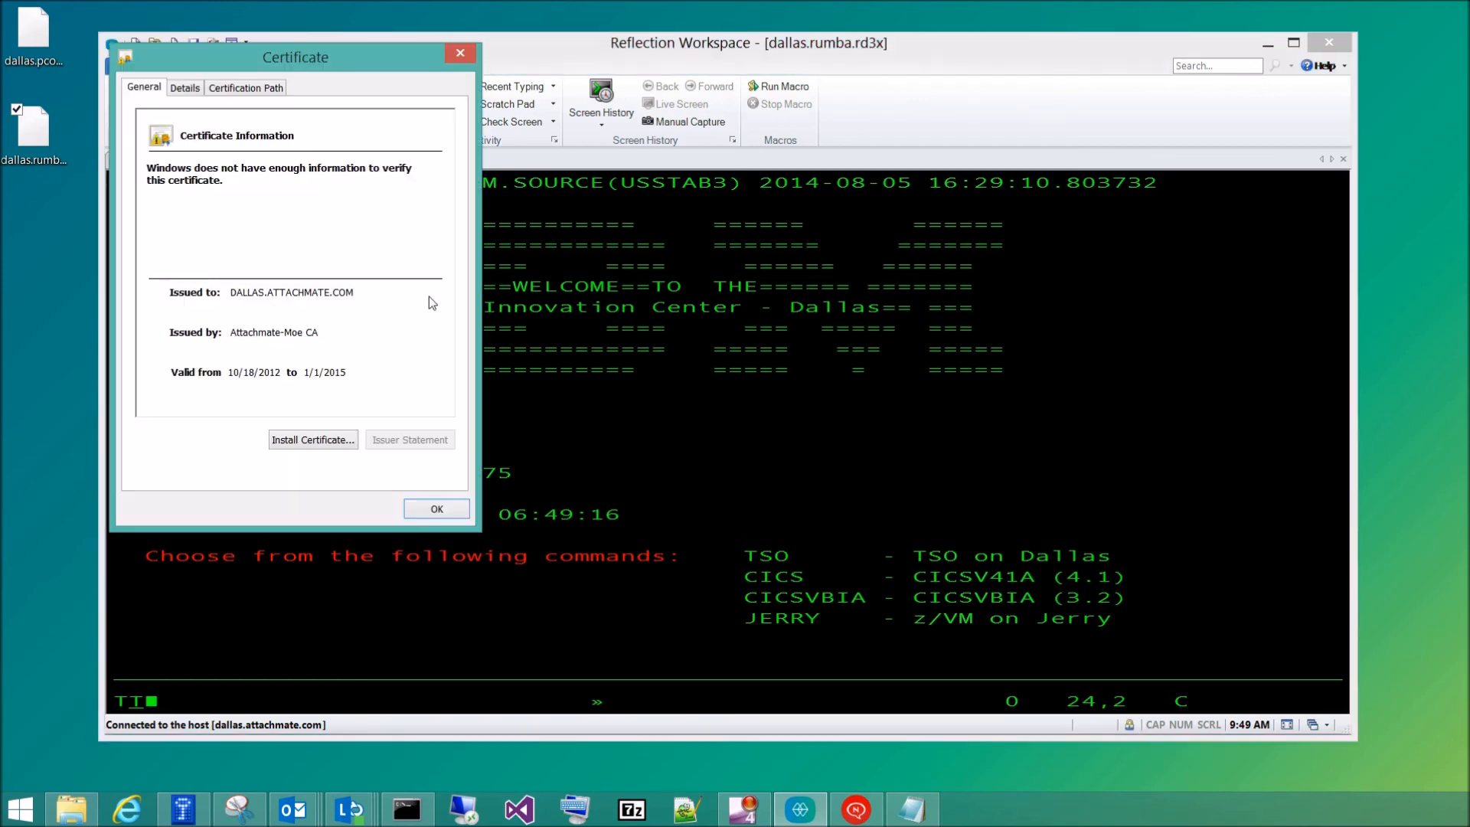
{"action": "left_click", "coordinate": [435, 509]}
- Disconnect dallas.rumba.rd3x to check the SSL/TLS version in its connection security settings, without changing any security options
{"action": "left_click", "coordinate": [213, 43]}
{"action": "left_click", "coordinate": [674, 287]}
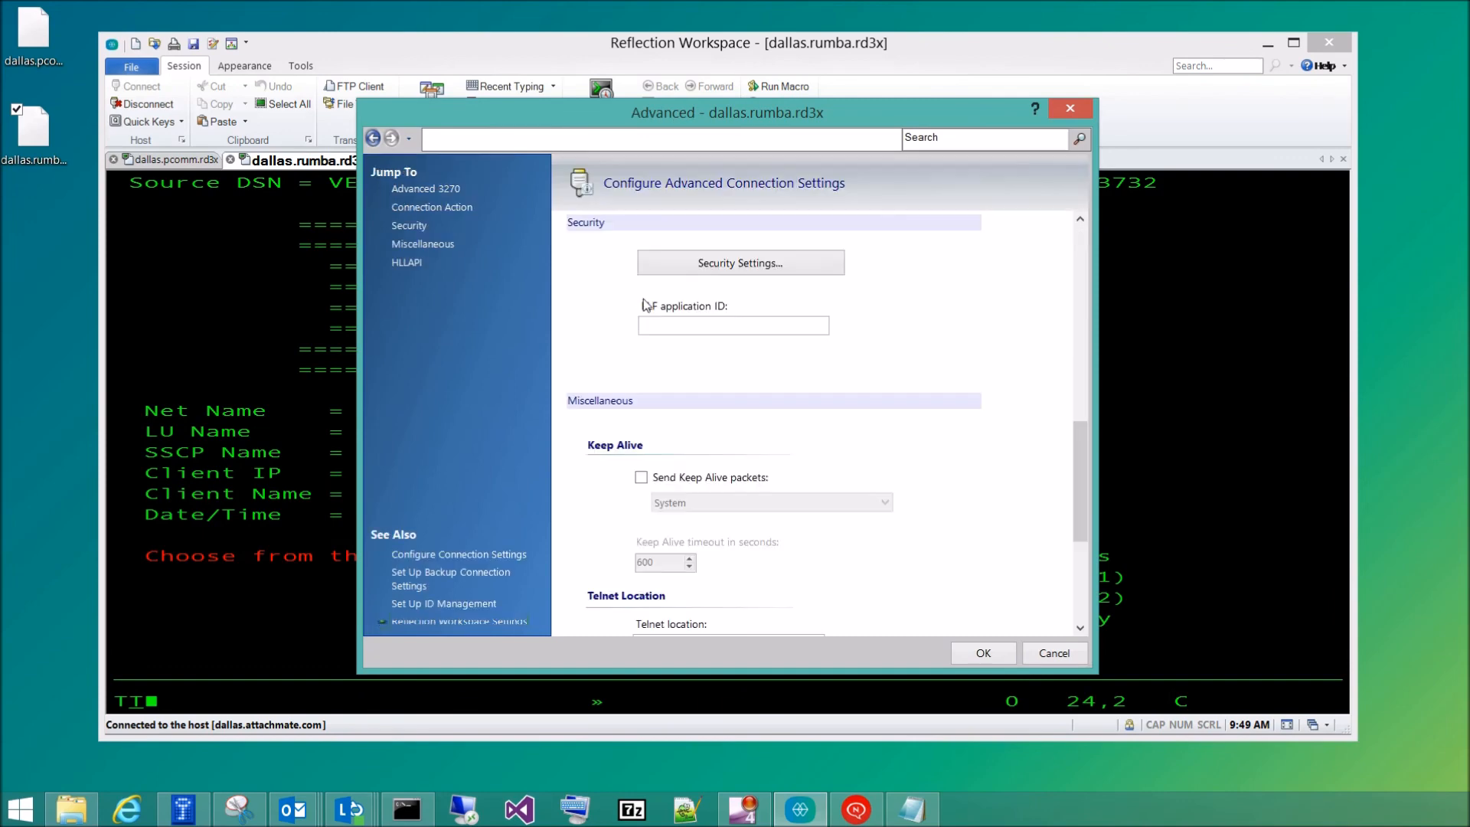
{"action": "left_click", "coordinate": [677, 267]}
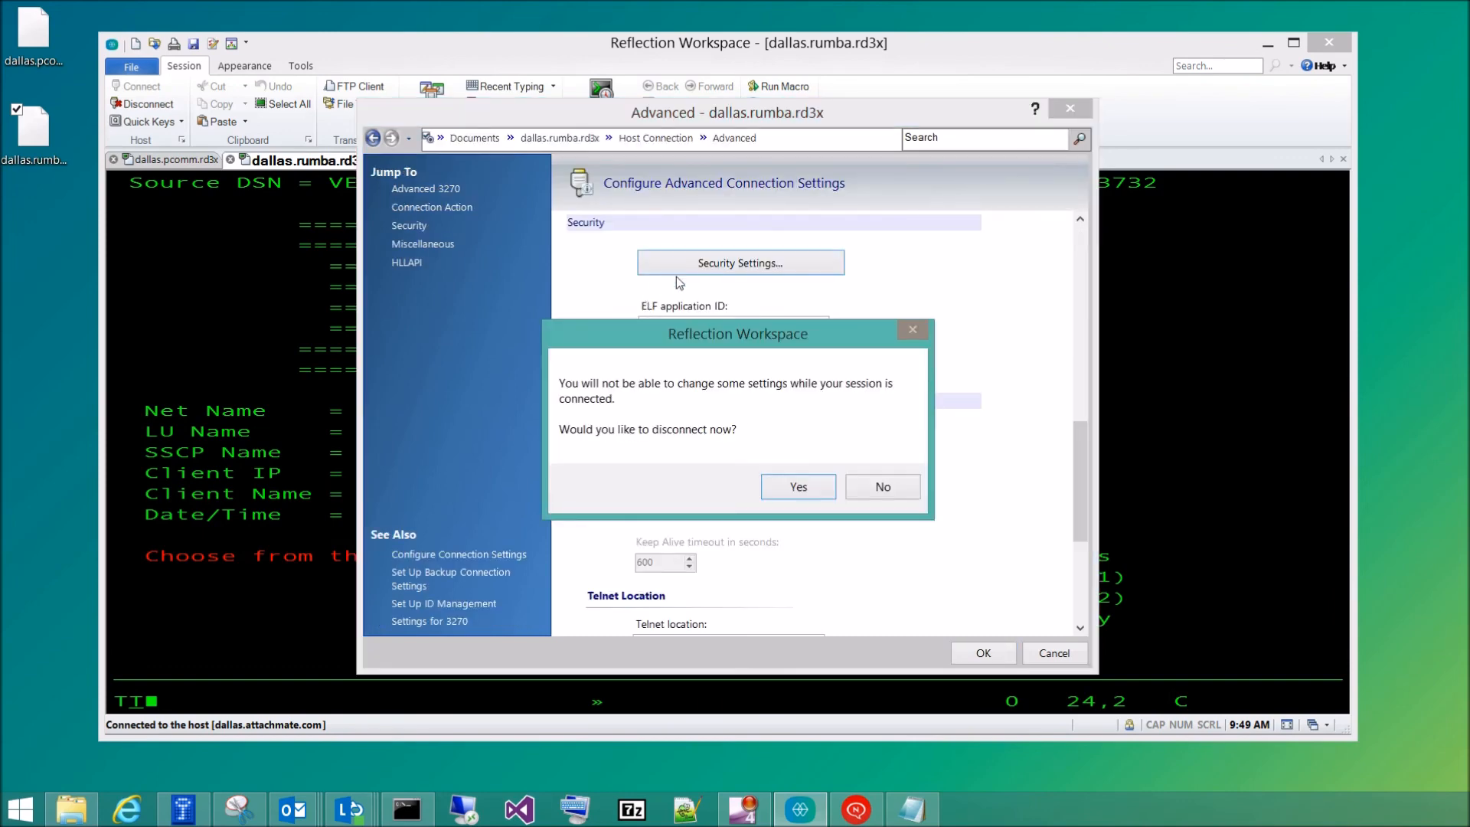
{"action": "left_click", "coordinate": [793, 487]}
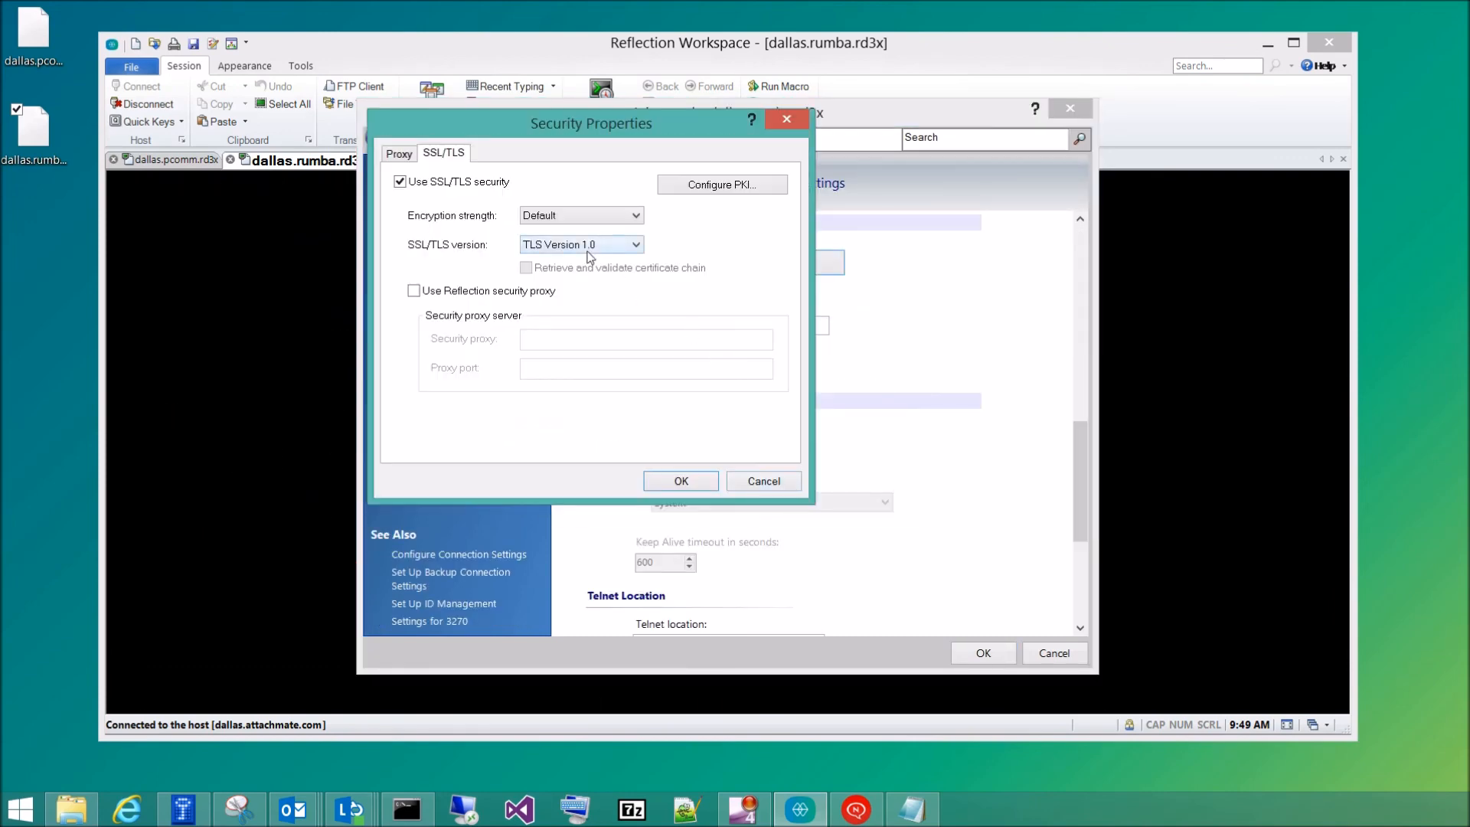
{"action": "left_click", "coordinate": [759, 489]}
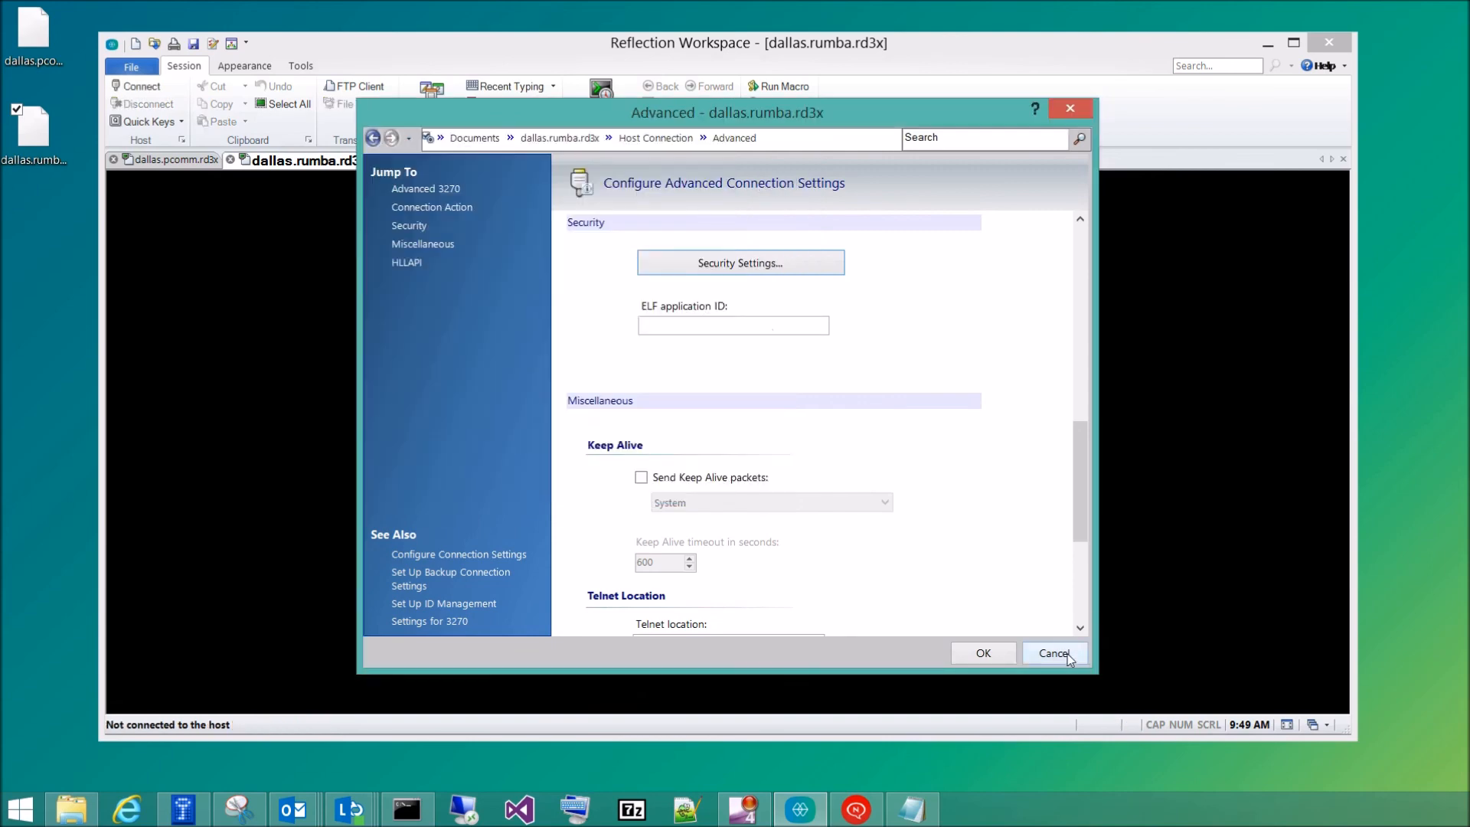